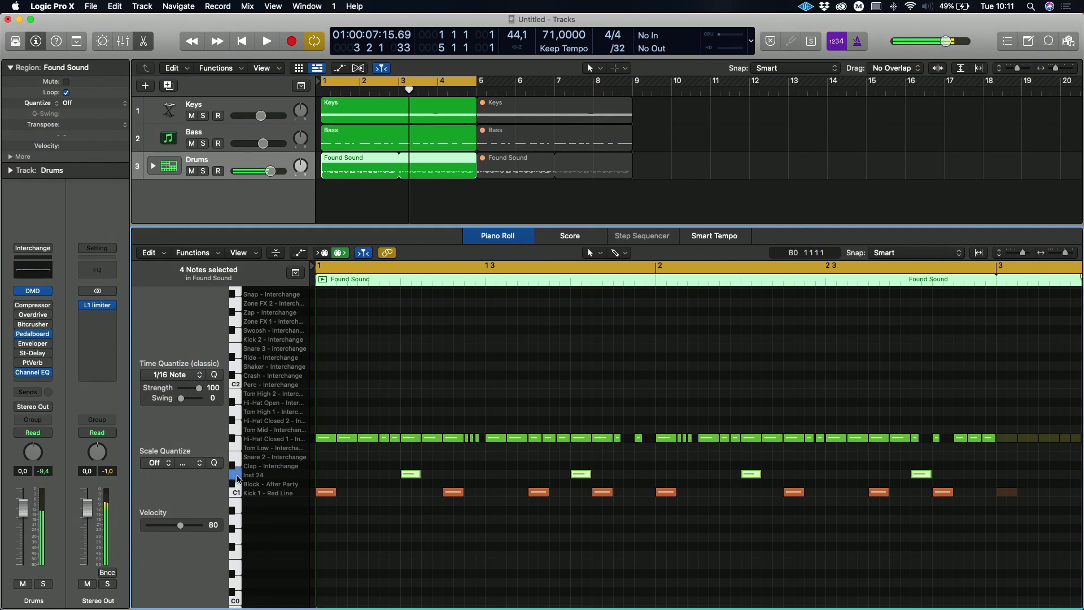
Set the velocity of the first Kick 1 note in the Found Sound region to 1
{"action": "left_click", "coordinate": [233, 440]}
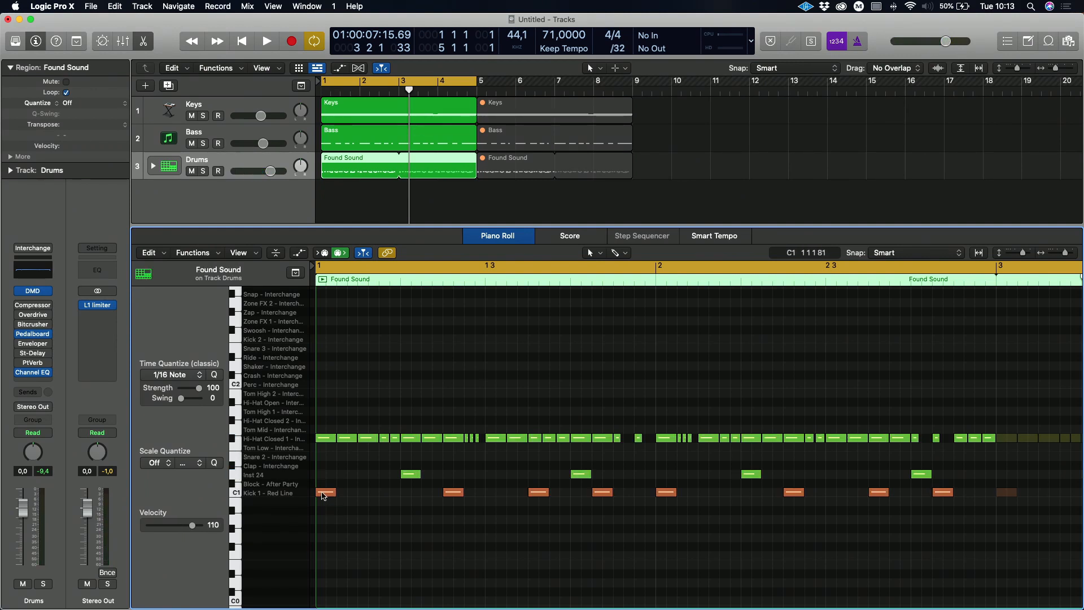
{"action": "left_click", "coordinate": [323, 495]}
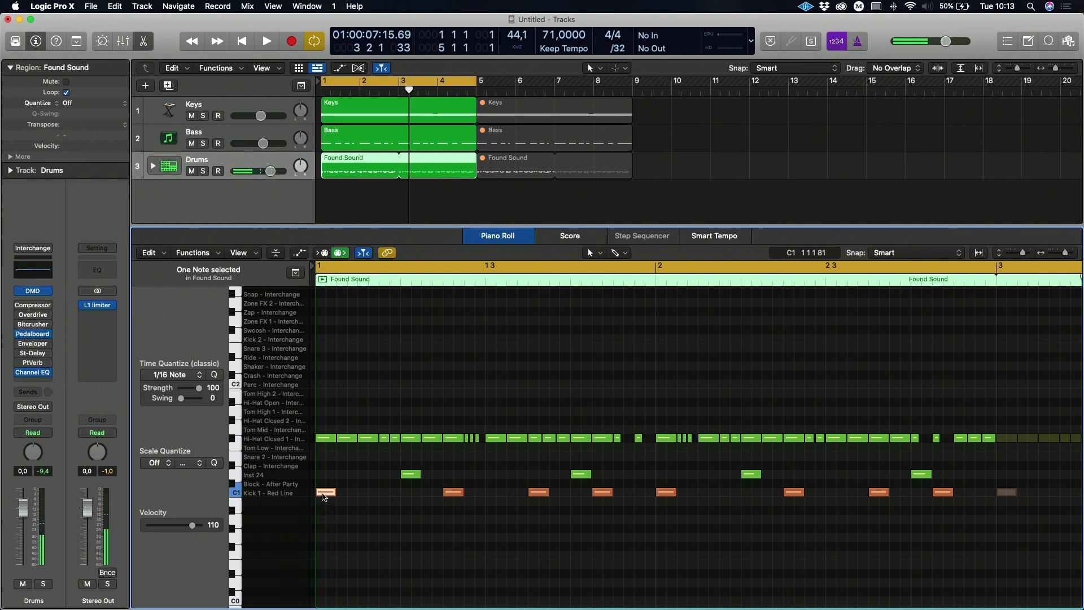
{"action": "mouse_move", "coordinate": [322, 495]}
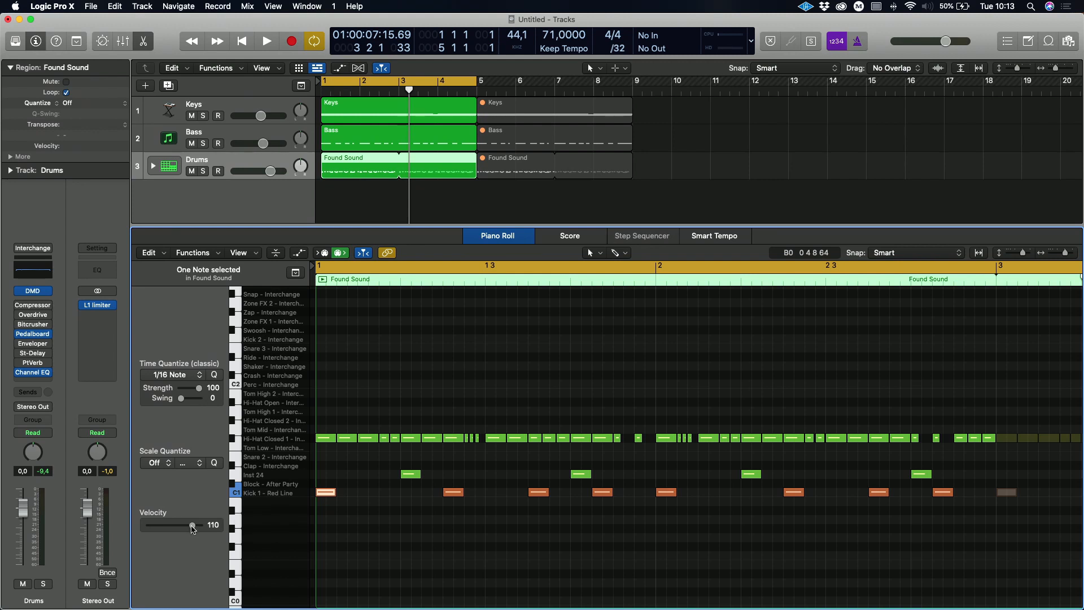
{"action": "left_click_drag", "start_coordinate": [193, 530], "coordinate": [154, 530]}
{"action": "left_click", "coordinate": [327, 525]}
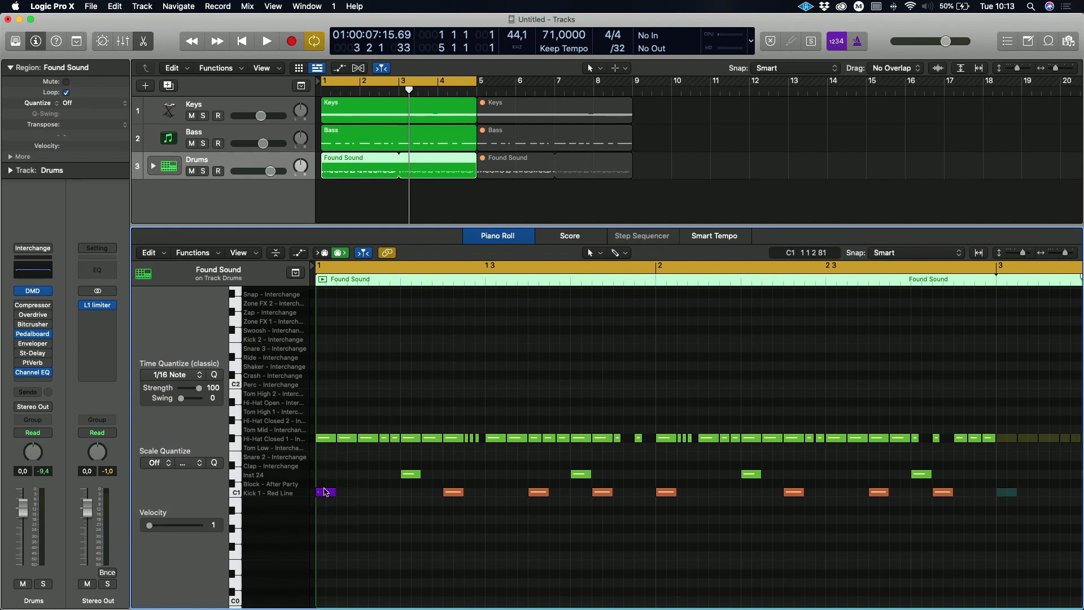
Set the first Kick 1 note's velocity to the maximum of 127
{"action": "left_click", "coordinate": [326, 492]}
{"action": "left_click_drag", "start_coordinate": [151, 531], "coordinate": [223, 530]}
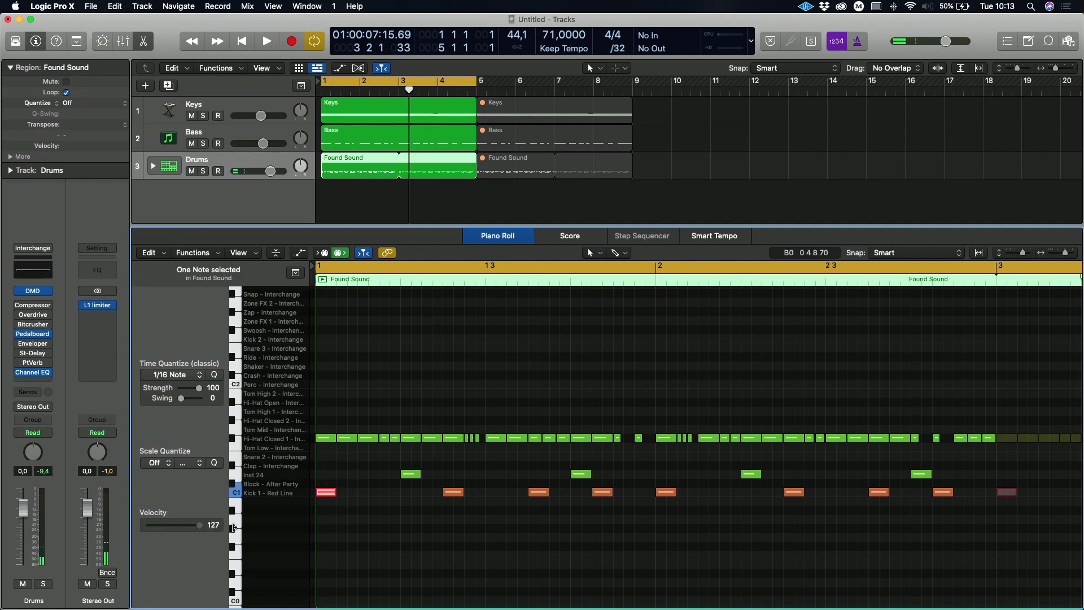
{"action": "left_click", "coordinate": [325, 511]}
Lower the first Kick 1 note's velocity to 80, and raise it back to 127
{"action": "left_click", "coordinate": [323, 492]}
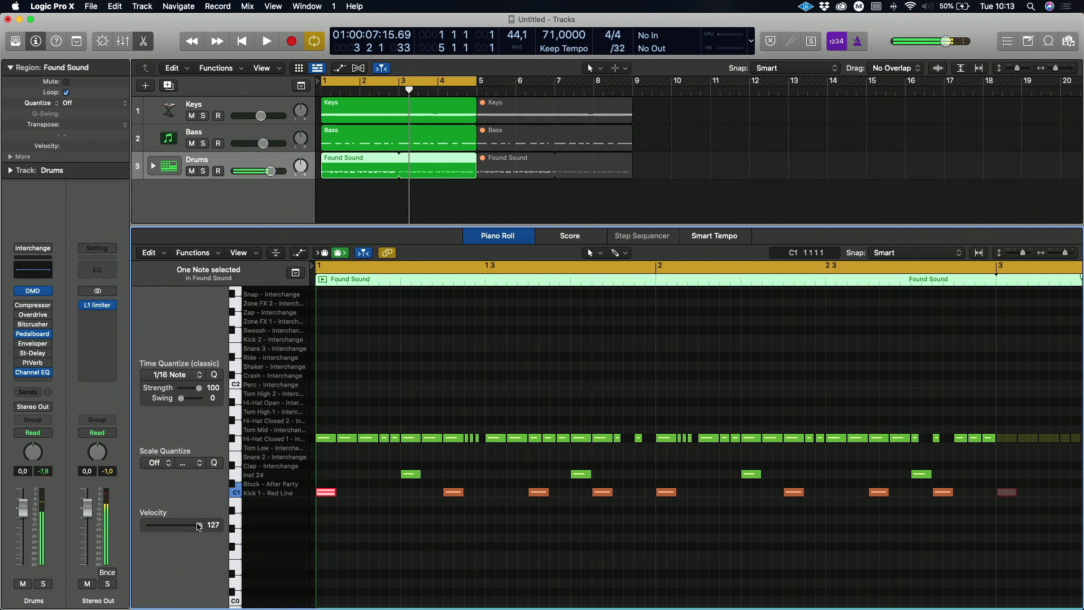
{"action": "mouse_move", "coordinate": [196, 529]}
{"action": "left_mouse_down"}
{"action": "mouse_move", "coordinate": [148, 531]}
{"action": "mouse_move", "coordinate": [179, 527]}
{"action": "left_mouse_up"}
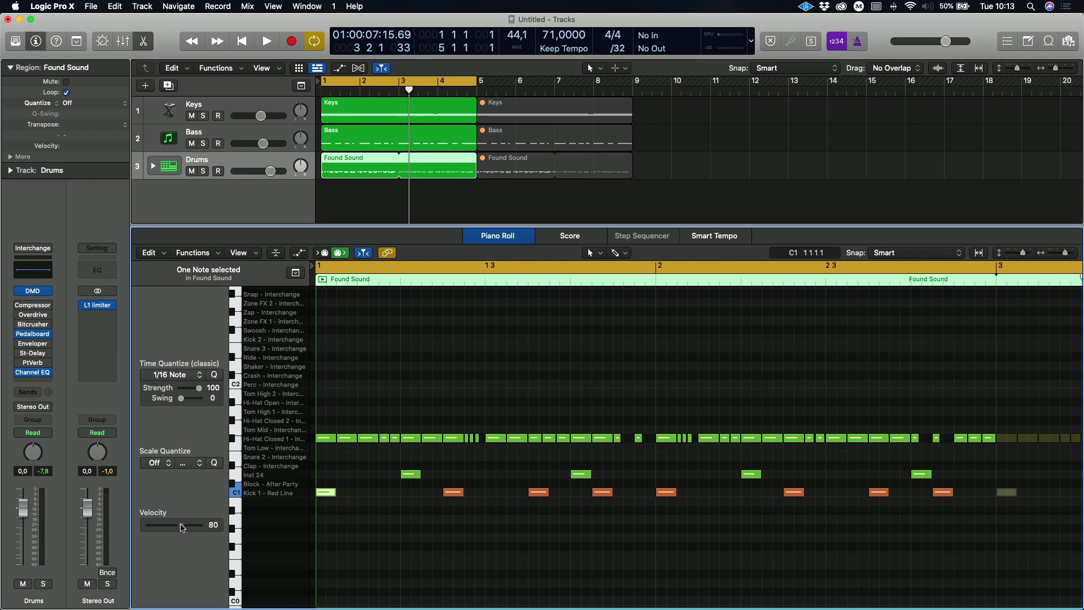
{"action": "left_click_drag", "start_coordinate": [180, 528], "coordinate": [184, 529]}
{"action": "left_click", "coordinate": [458, 519]}
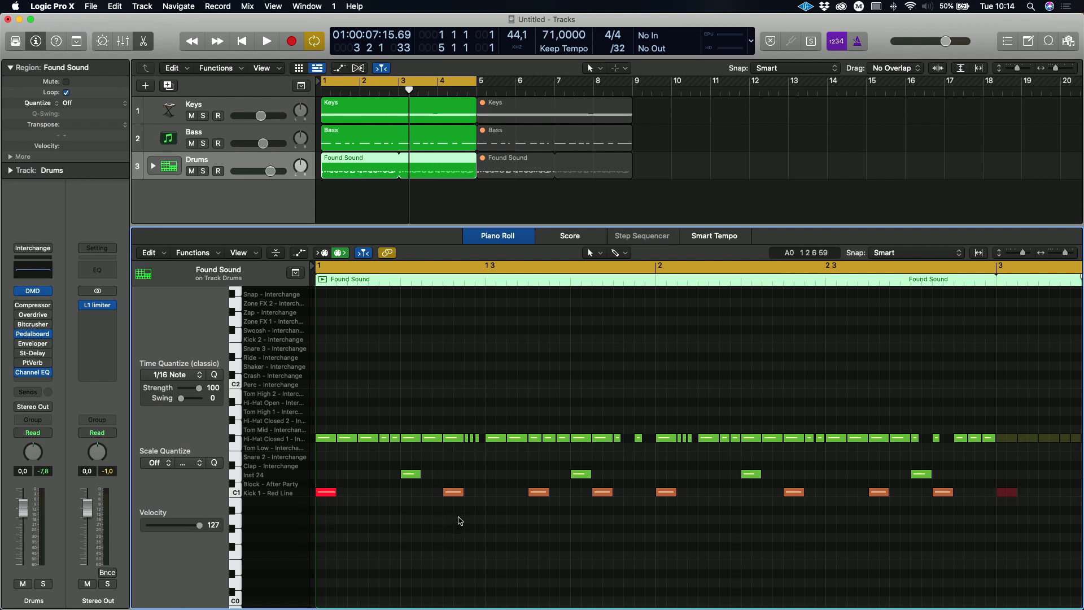
Audition the first two kick notes and the first Inst 24 note to compare their loudness
{"action": "left_click", "coordinate": [329, 493]}
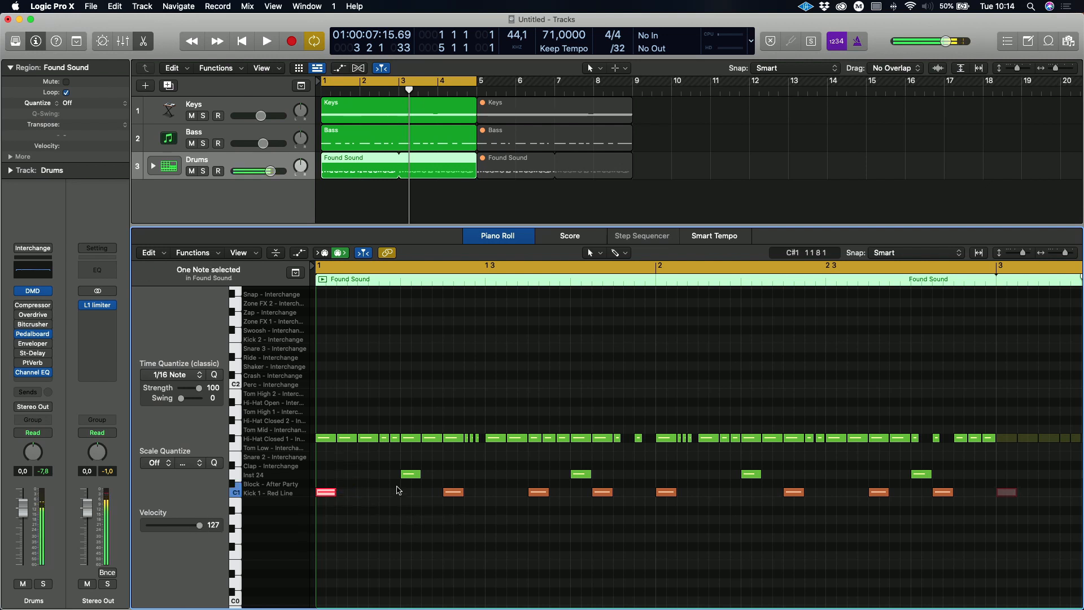
{"action": "left_click", "coordinate": [461, 487]}
{"action": "left_click", "coordinate": [459, 492]}
{"action": "left_click", "coordinate": [410, 475]}
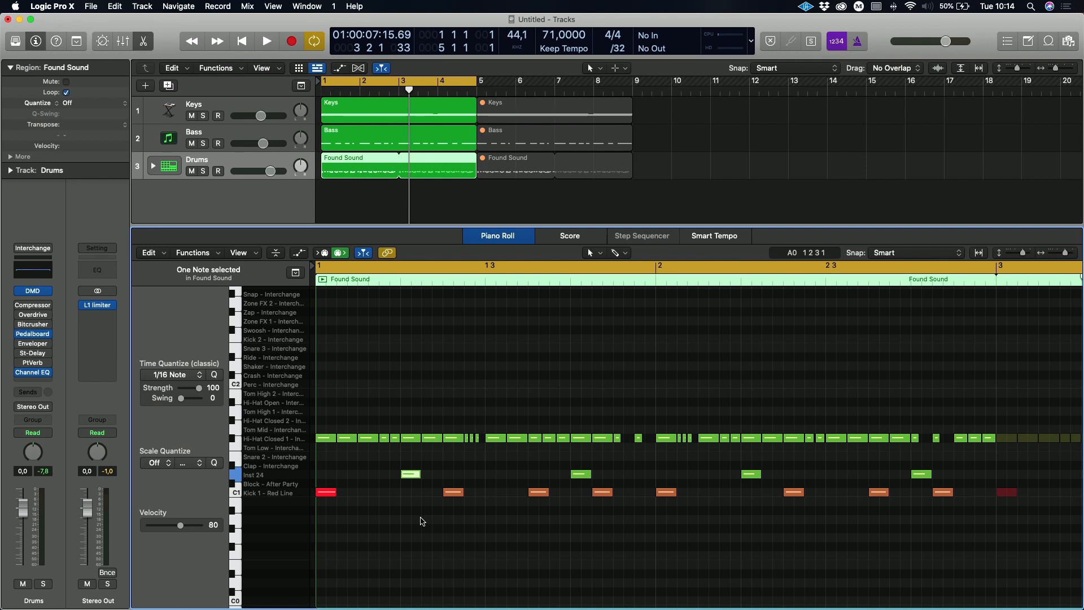
{"action": "left_click", "coordinate": [360, 494]}
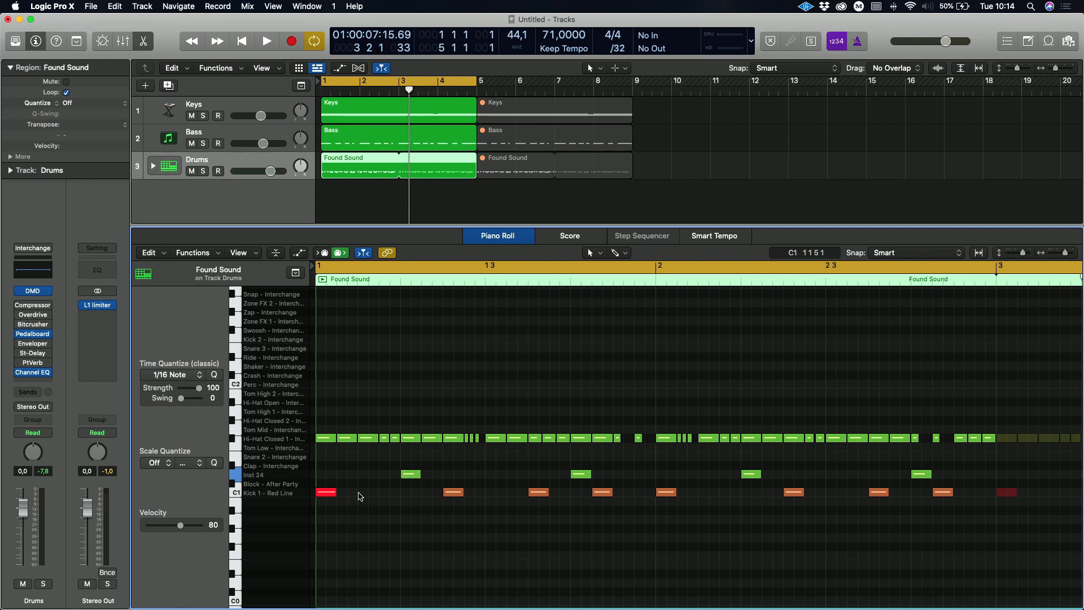
Set the velocity of the first Kick 1 note at bar 1 to 110
{"action": "left_click", "coordinate": [326, 492]}
{"action": "mouse_move", "coordinate": [202, 526]}
{"action": "left_mouse_down"}
{"action": "mouse_move", "coordinate": [181, 531]}
{"action": "mouse_move", "coordinate": [192, 528]}
{"action": "left_mouse_up"}
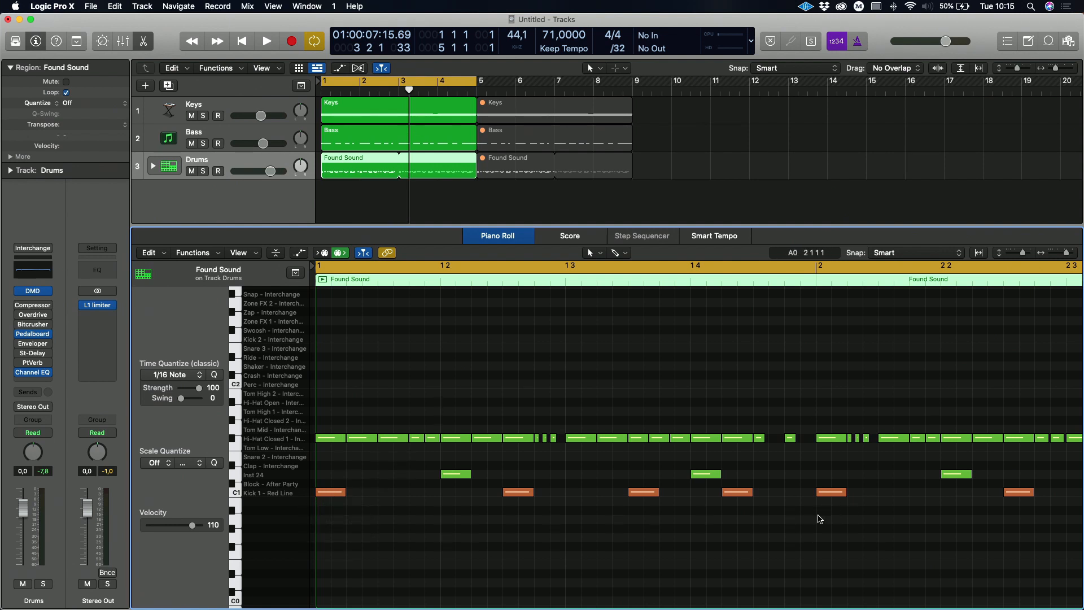
{"action": "left_click_drag", "start_coordinate": [818, 515], "coordinate": [314, 490]}
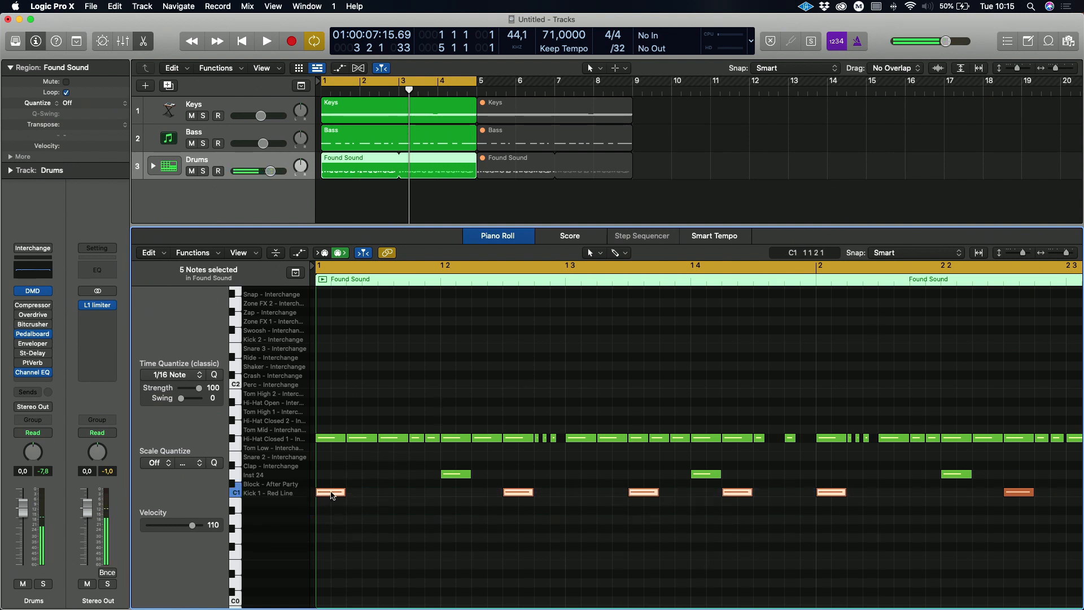
{"action": "left_click", "coordinate": [332, 495]}
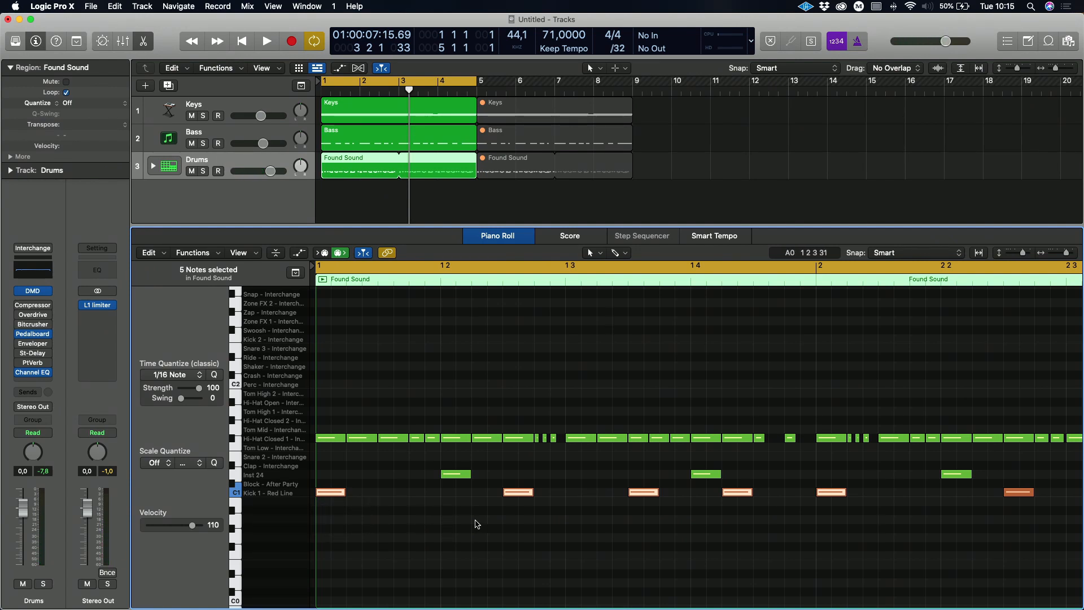
{"action": "left_click", "coordinate": [477, 524]}
Set the velocity of the second, fourth, sixth and eighth Kick 1 notes to 105
{"action": "left_click", "coordinate": [519, 493]}
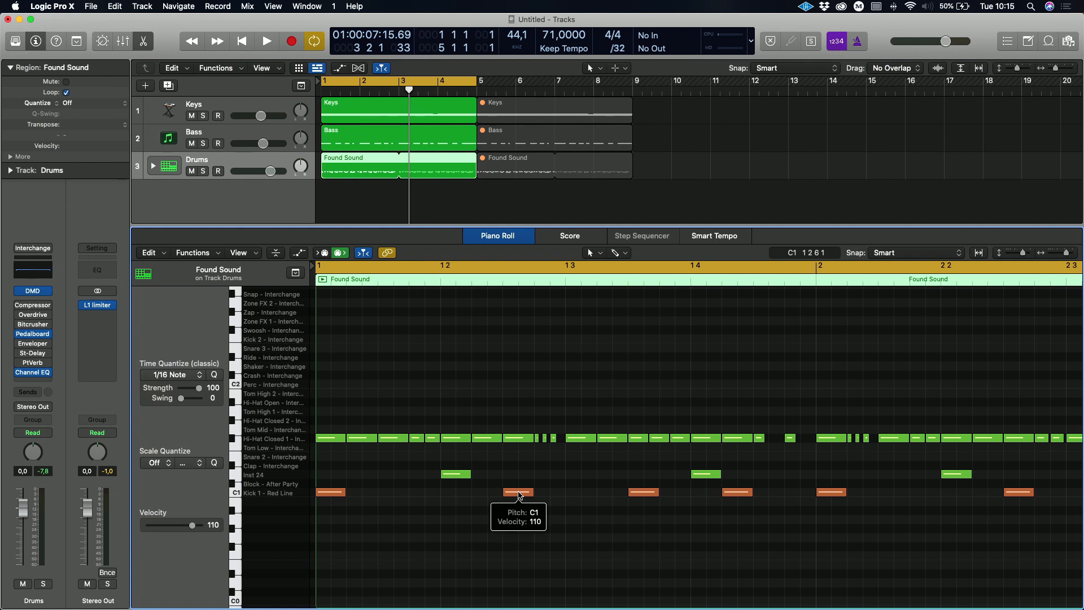
{"action": "left_click", "coordinate": [737, 493], "text": "shift"}
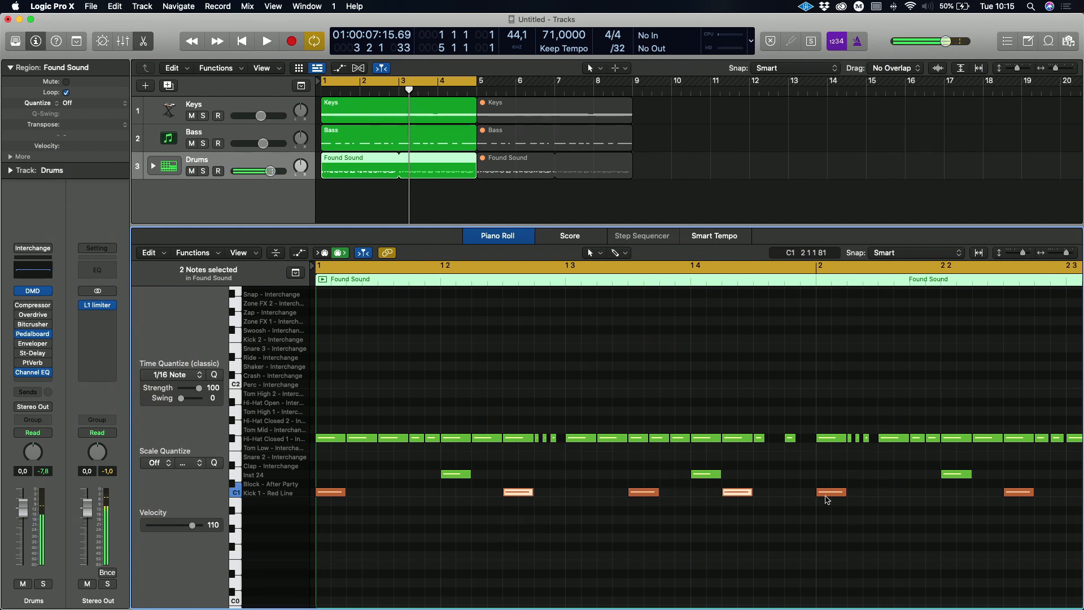
{"action": "scroll", "coordinate": [823, 491], "scroll_direction": "right", "scroll_amount": 5}
{"action": "left_click", "coordinate": [734, 493], "text": "shift"}
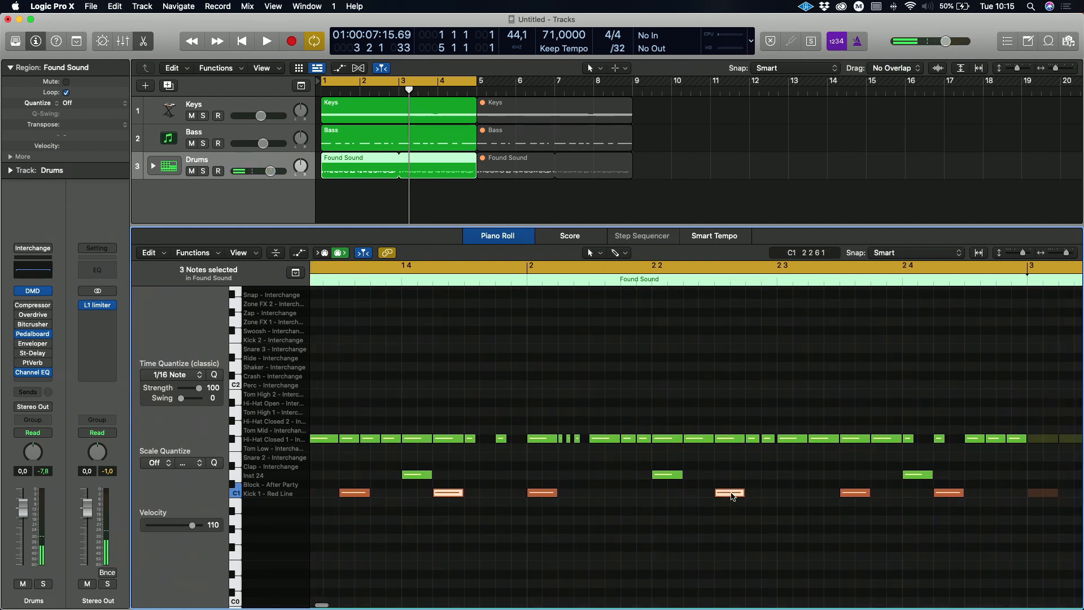
{"action": "left_click", "coordinate": [946, 492], "text": "shift"}
{"action": "left_click_drag", "start_coordinate": [192, 526], "coordinate": [190, 526]}
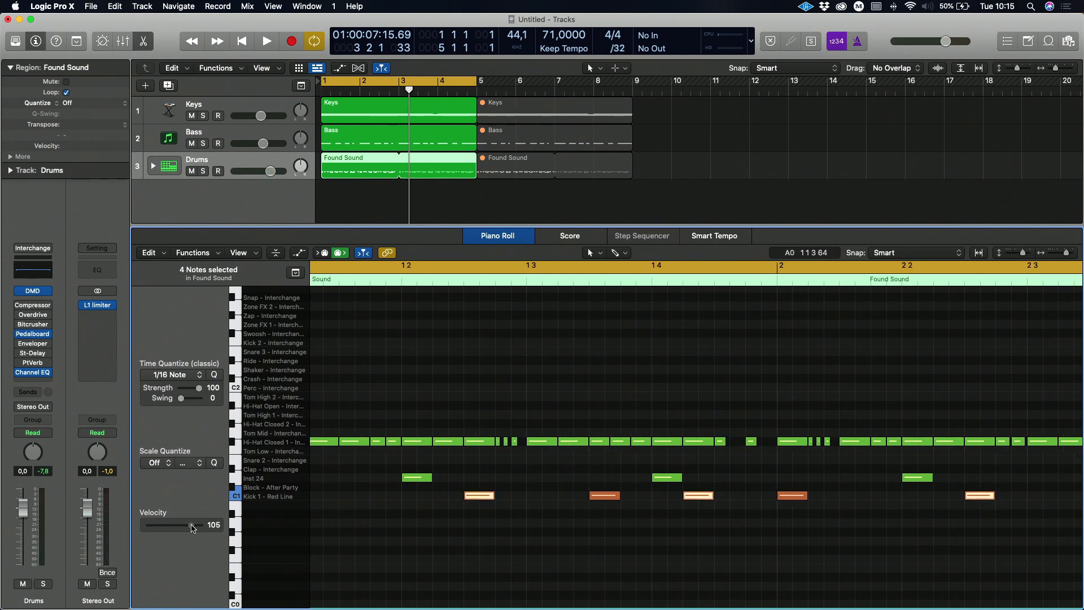
{"action": "left_click", "coordinate": [421, 512]}
Set the velocity of the second Inst 24 note, on beat 4 of bar 1, to 84
{"action": "scroll", "coordinate": [421, 513], "scroll_direction": "left", "scroll_amount": 2}
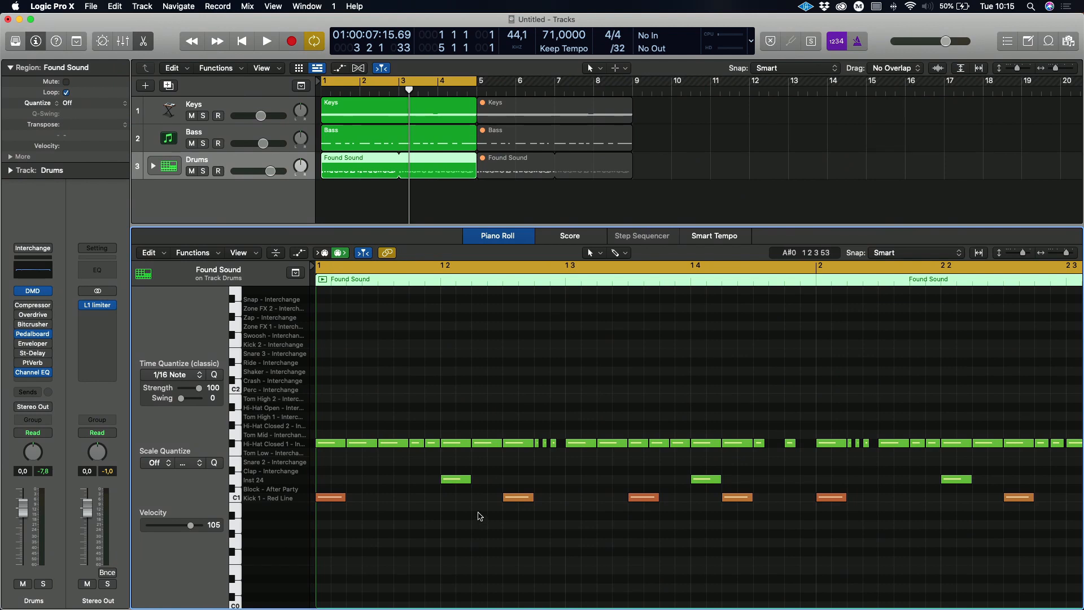
{"action": "scroll", "coordinate": [480, 516], "scroll_direction": "right", "scroll_amount": 1}
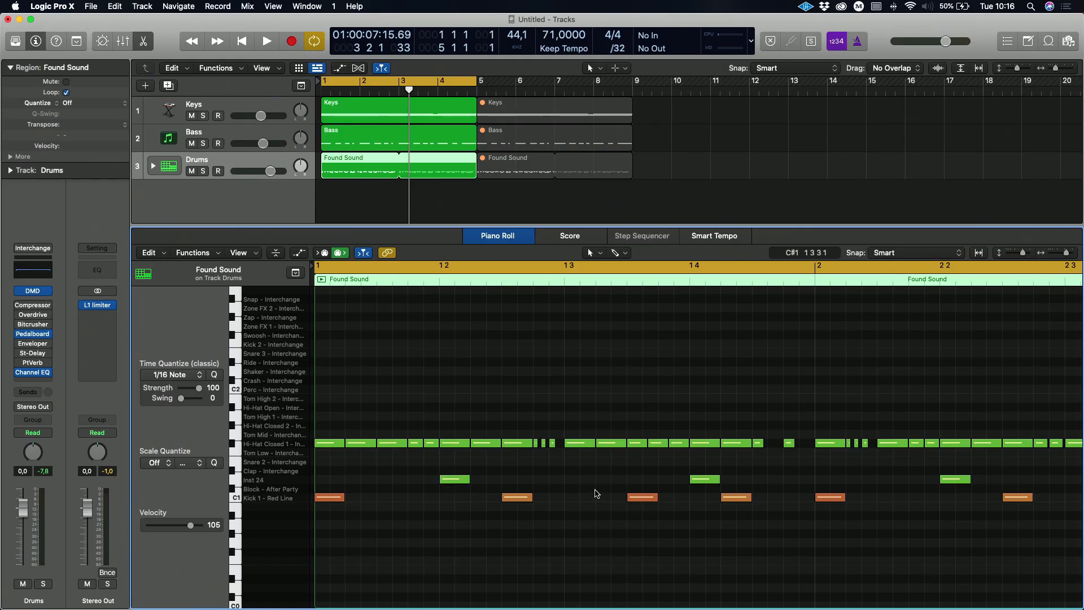
{"action": "left_click", "coordinate": [704, 479]}
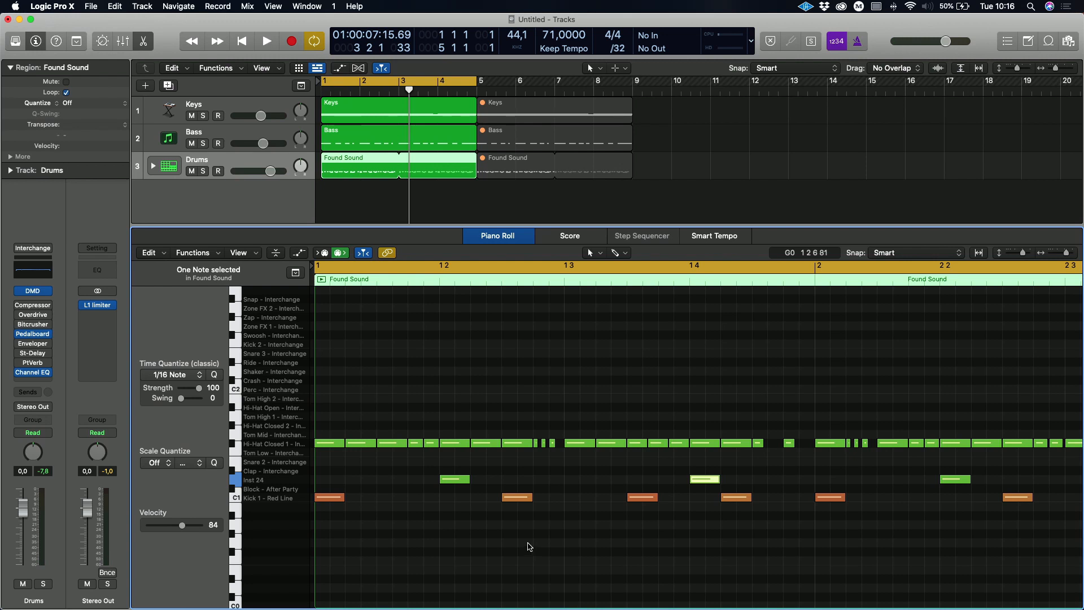
{"action": "left_click", "coordinate": [544, 526]}
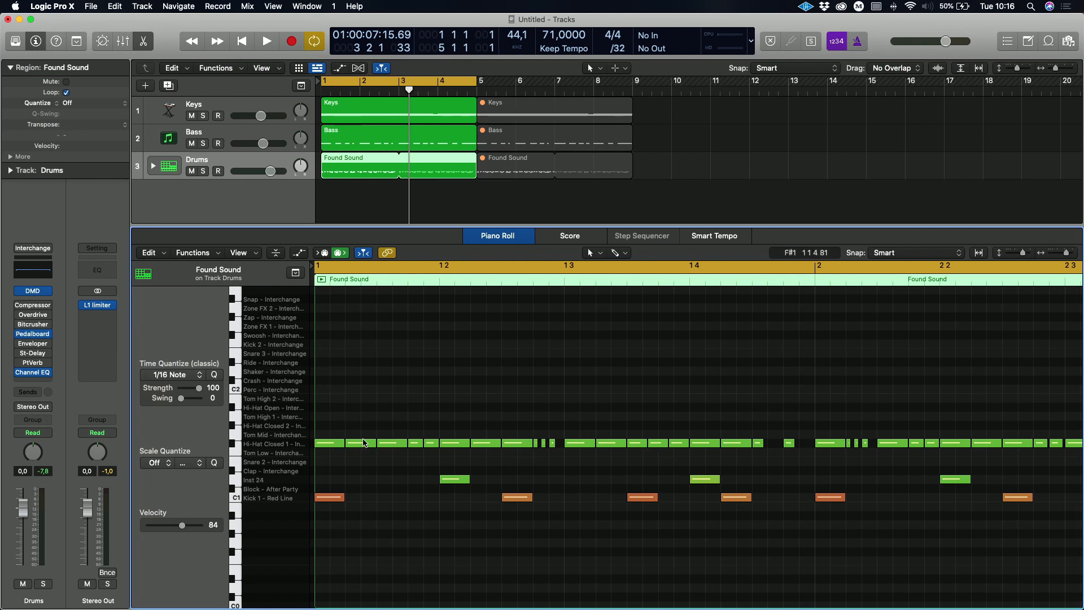
Play the loop briefly to hear the current drum pattern, and stop playback
{"action": "mouse_move", "coordinate": [362, 448]}
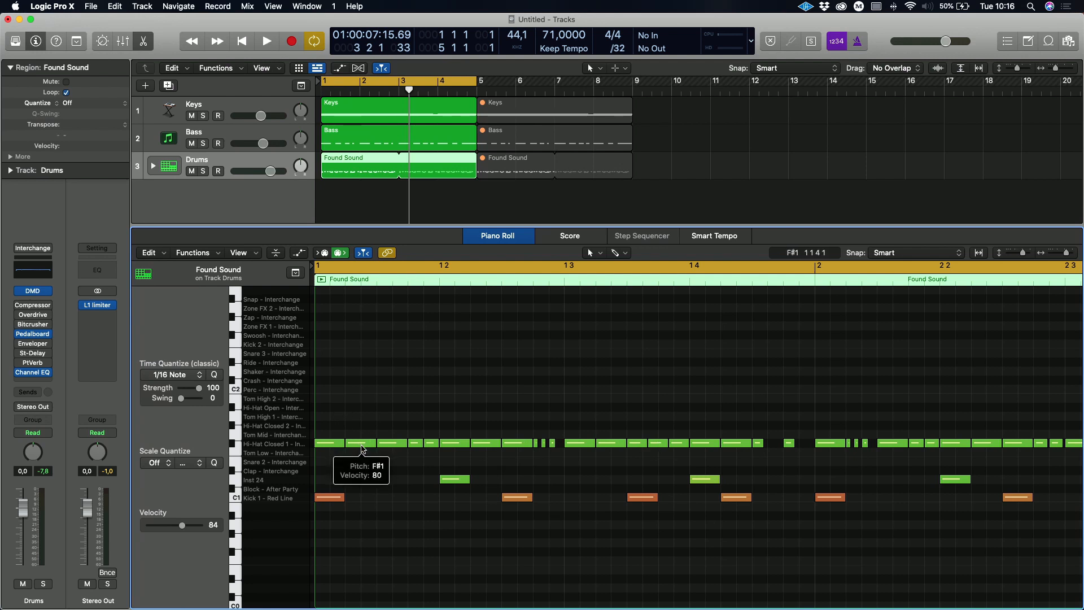
{"action": "key", "text": "space"}
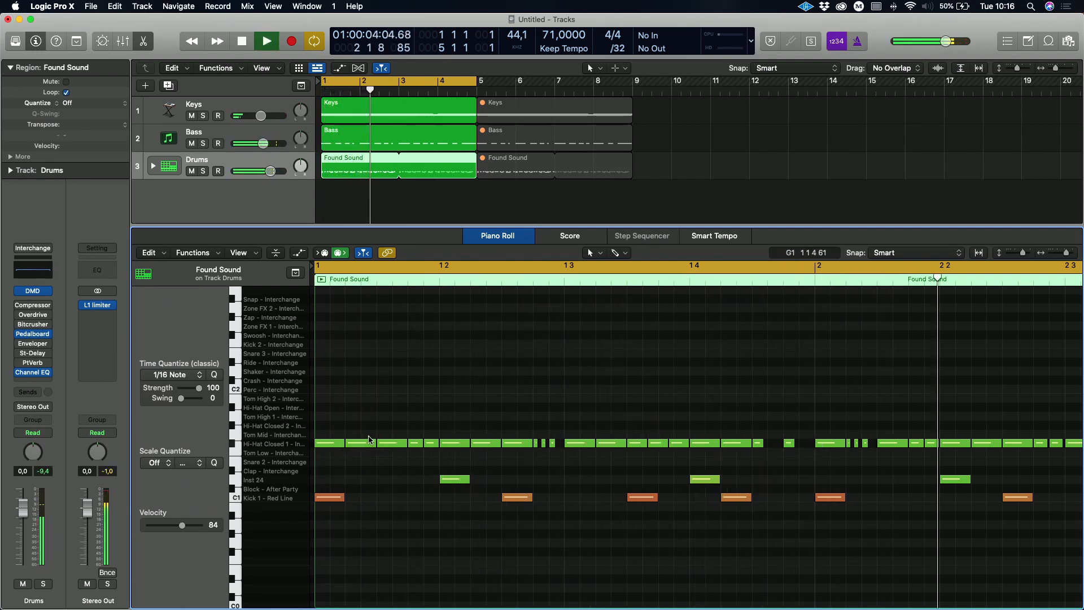
{"action": "key", "text": "space"}
Select the 16 Hi-Hat Closed 1 notes that fall on the eighth-note positions across bars 1 and 2
{"action": "left_click", "coordinate": [332, 446]}
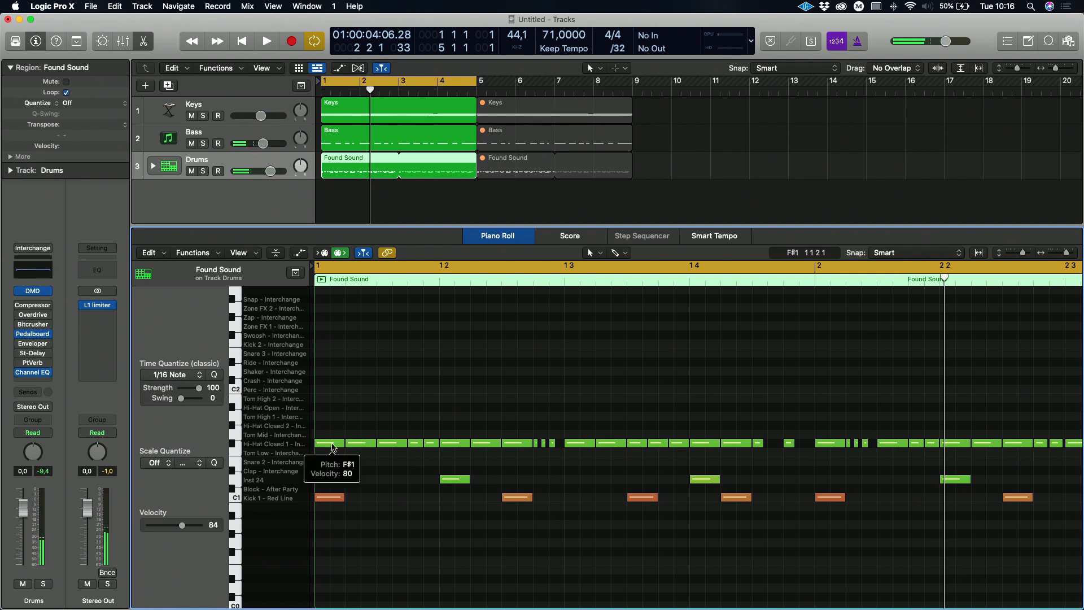
{"action": "left_click", "coordinate": [395, 443], "text": "shift"}
{"action": "left_click", "coordinate": [466, 443], "text": "shift"}
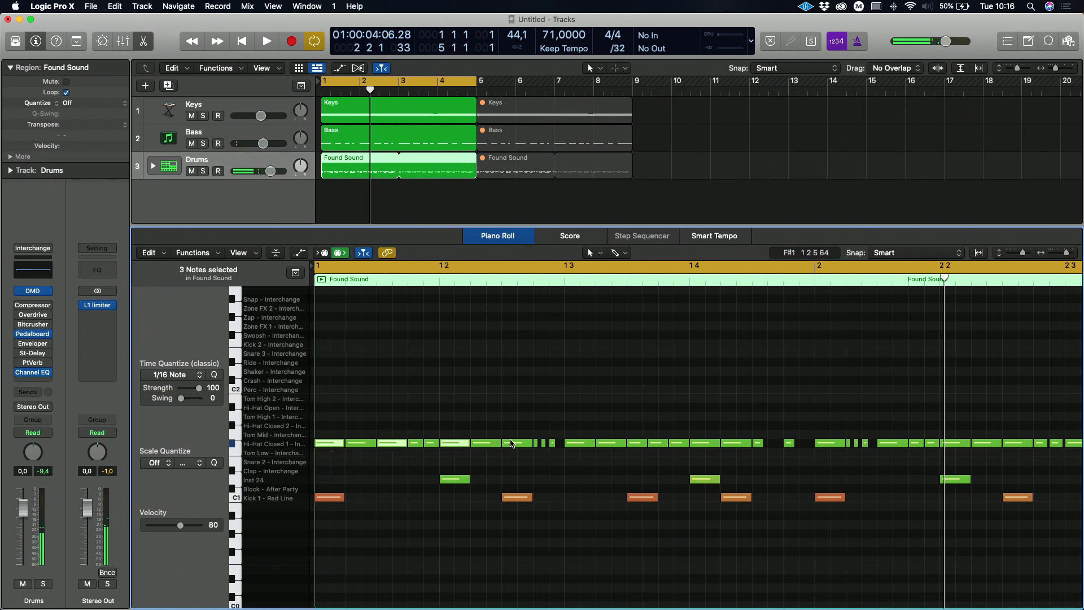
{"action": "left_click", "coordinate": [518, 444], "text": "shift"}
{"action": "left_click", "coordinate": [580, 444], "text": "shift"}
{"action": "left_click", "coordinate": [637, 443], "text": "shift"}
{"action": "left_click", "coordinate": [706, 444], "text": "shift"}
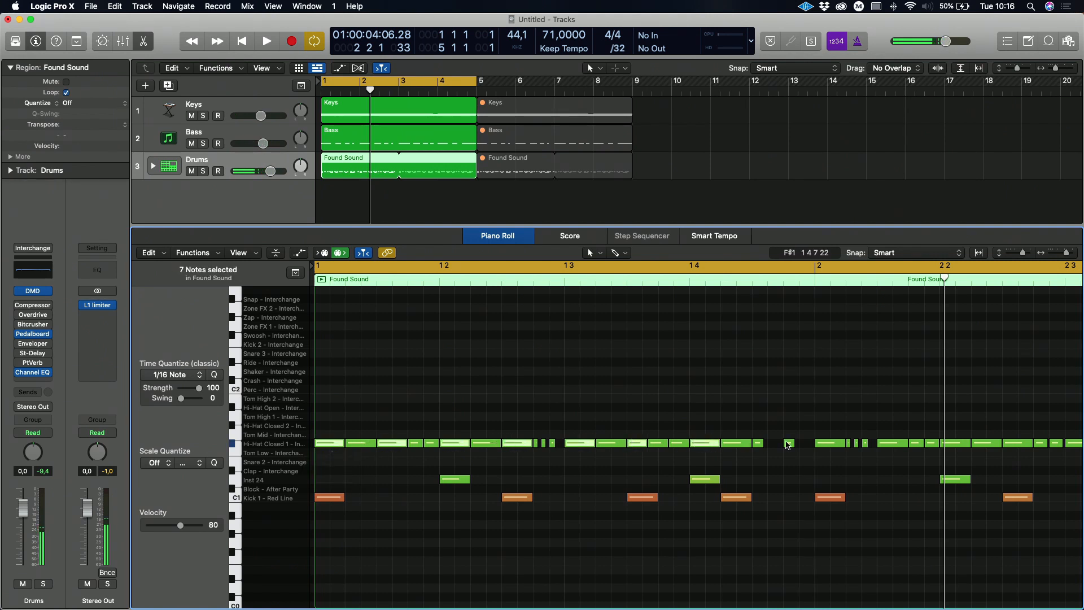
{"action": "left_click", "coordinate": [759, 444], "text": "shift"}
{"action": "left_click", "coordinate": [830, 444], "text": "shift"}
{"action": "scroll", "coordinate": [791, 442], "scroll_direction": "right", "scroll_amount": 5}
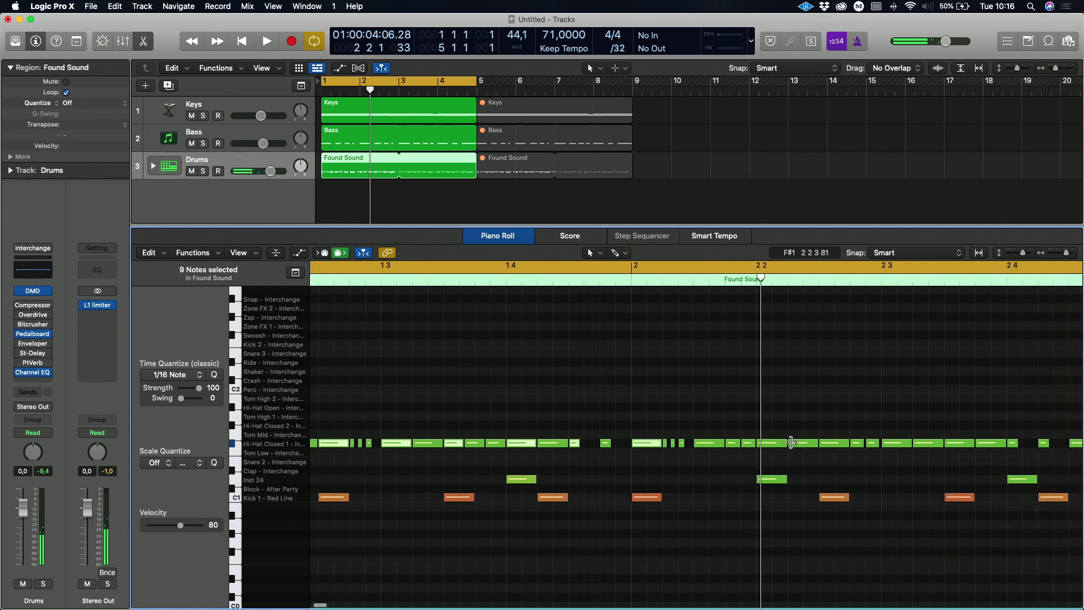
{"action": "left_click", "coordinate": [698, 444], "text": "shift"}
{"action": "left_click", "coordinate": [772, 443], "text": "shift"}
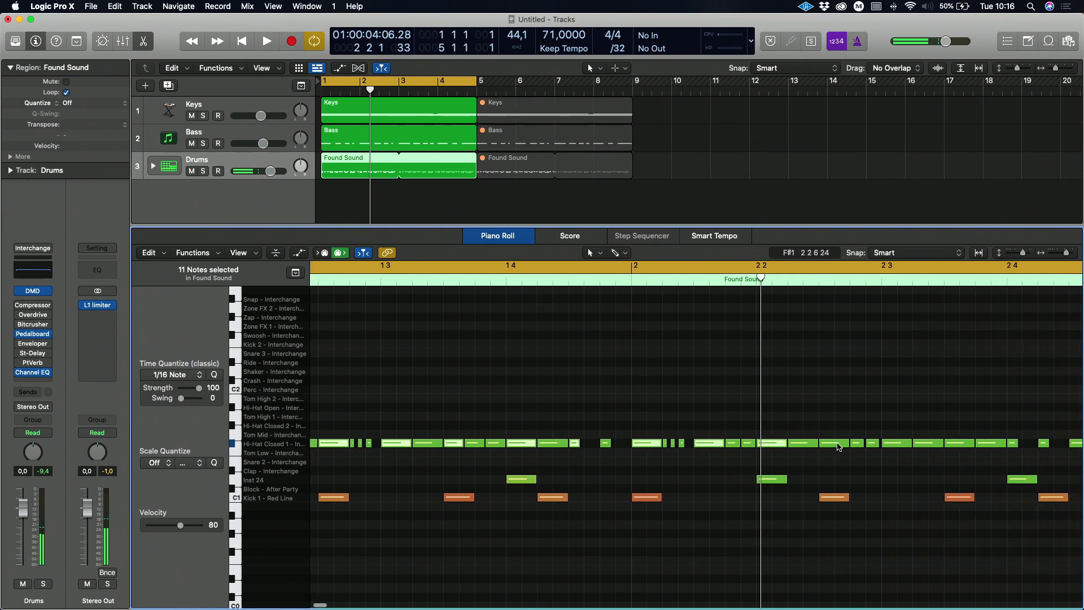
{"action": "left_click", "coordinate": [835, 444], "text": "shift"}
{"action": "left_click", "coordinate": [898, 443], "text": "shift"}
{"action": "left_click", "coordinate": [960, 443], "text": "shift"}
{"action": "scroll", "coordinate": [960, 443], "scroll_direction": "right", "scroll_amount": 2}
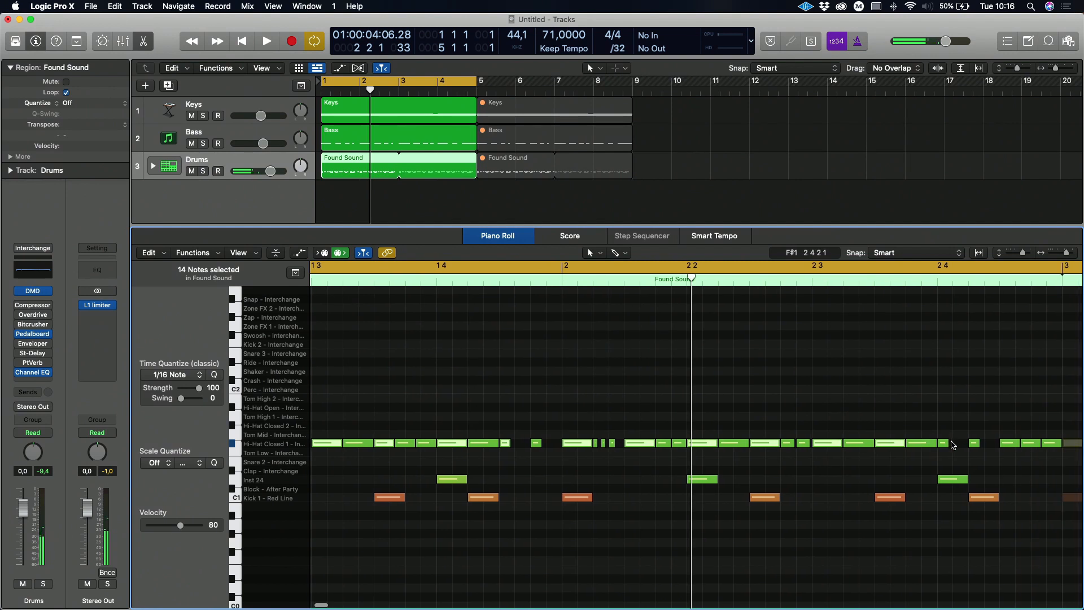
Return the playhead to bar 1 and play the loop to hear the hi-hats at their current velocity
{"action": "key", "text": "Return"}
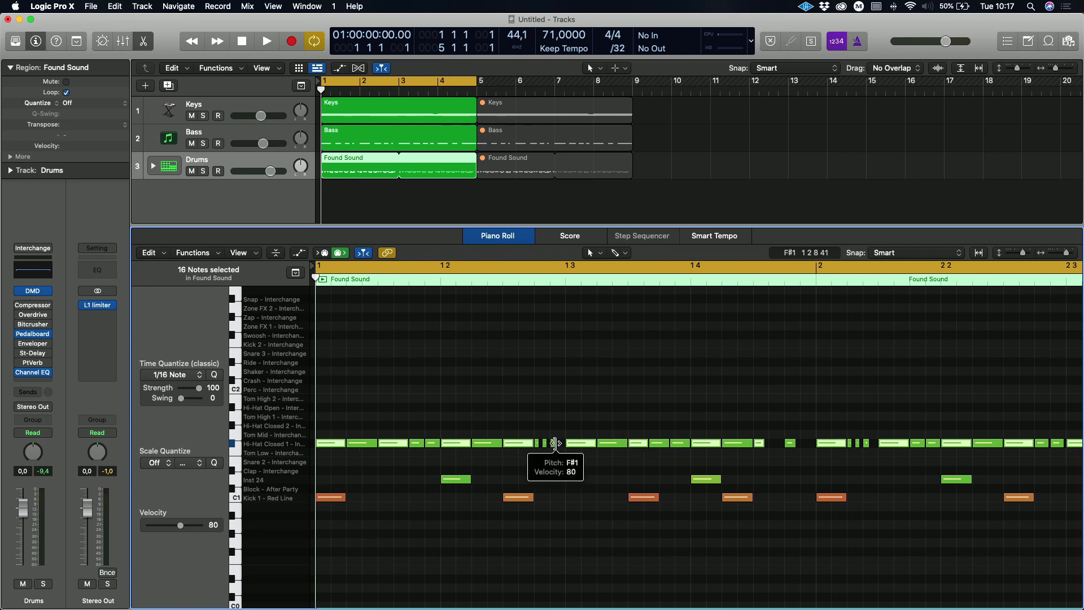
{"action": "mouse_move", "coordinate": [336, 444]}
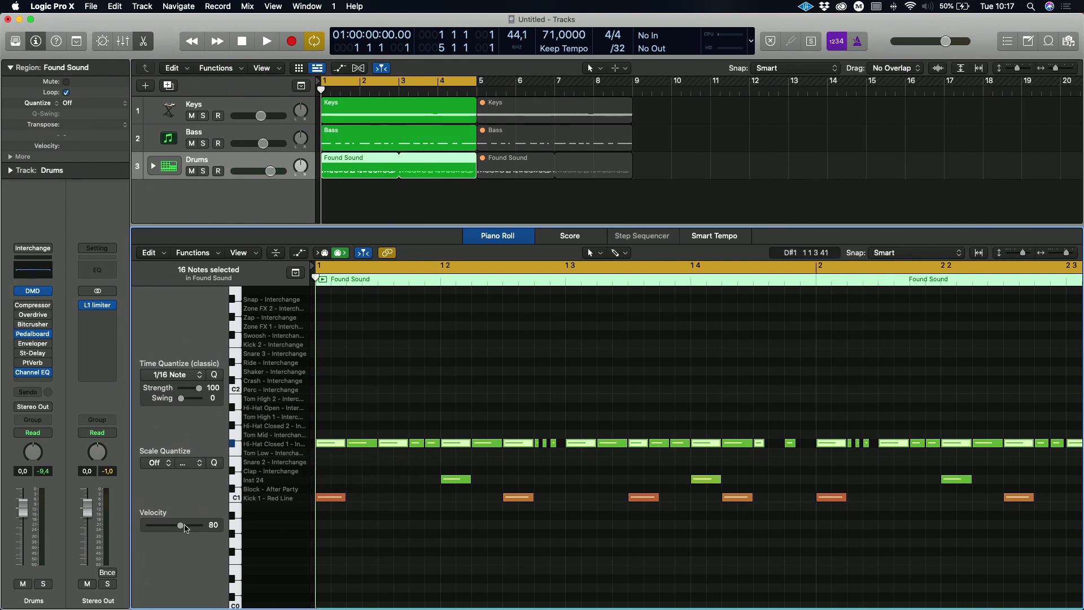
{"action": "key", "text": "space"}
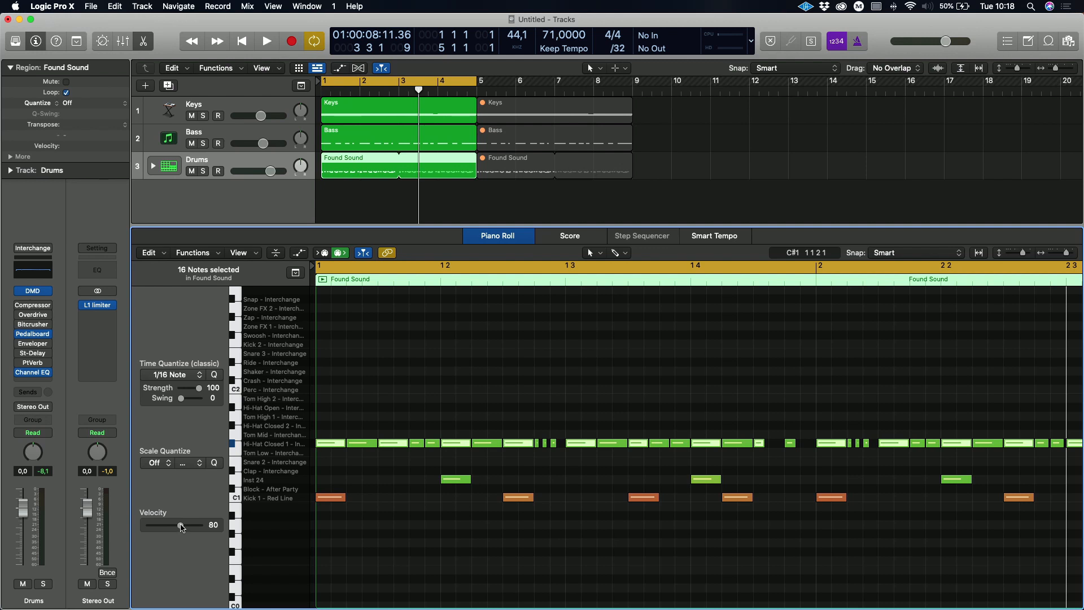
Raise the selected hi-hat notes' velocity to 127, play the loop, and reduce their velocity to 110
{"action": "left_click_drag", "start_coordinate": [180, 526], "coordinate": [214, 531]}
{"action": "key", "text": "space"}
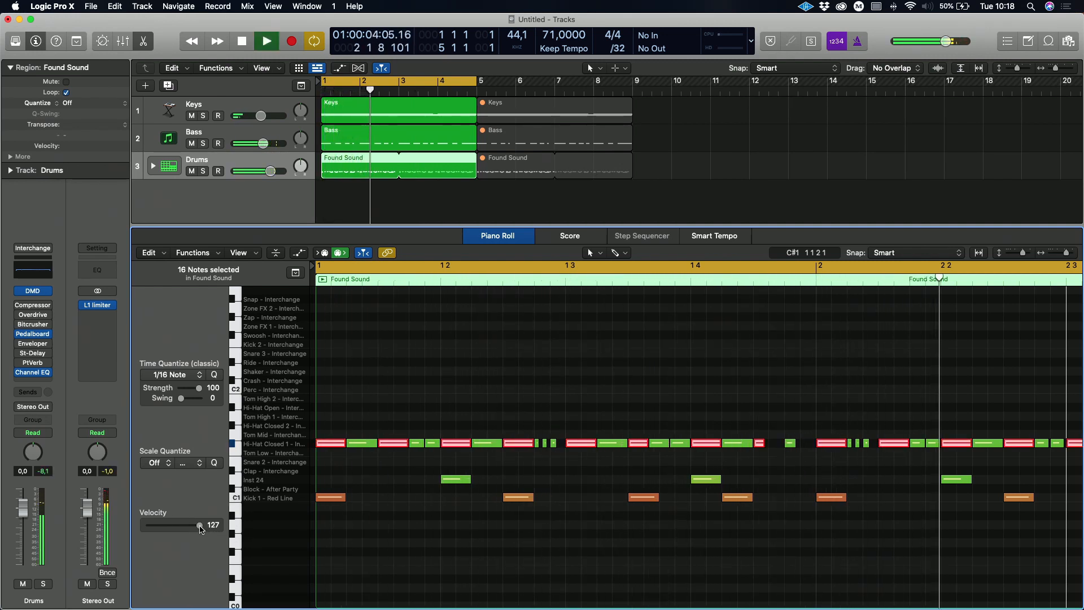
{"action": "mouse_move", "coordinate": [197, 525]}
{"action": "left_mouse_down"}
{"action": "mouse_move", "coordinate": [181, 531]}
{"action": "mouse_move", "coordinate": [194, 527]}
{"action": "left_mouse_up"}
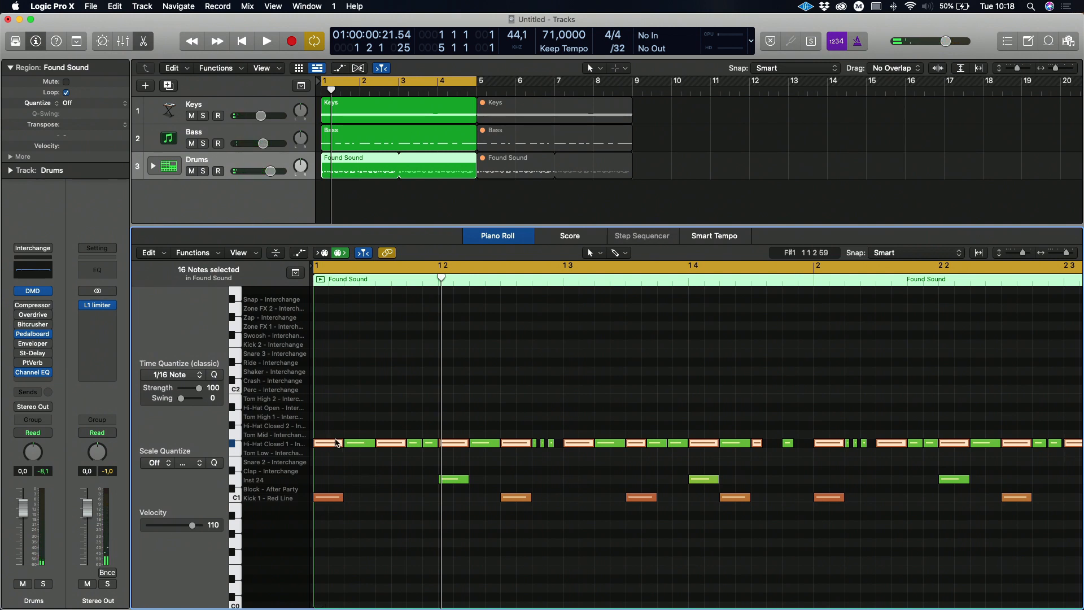
Audition the first two Hi-Hat Closed 1 notes of bar 1 and compare their velocities
{"action": "left_click", "coordinate": [360, 444]}
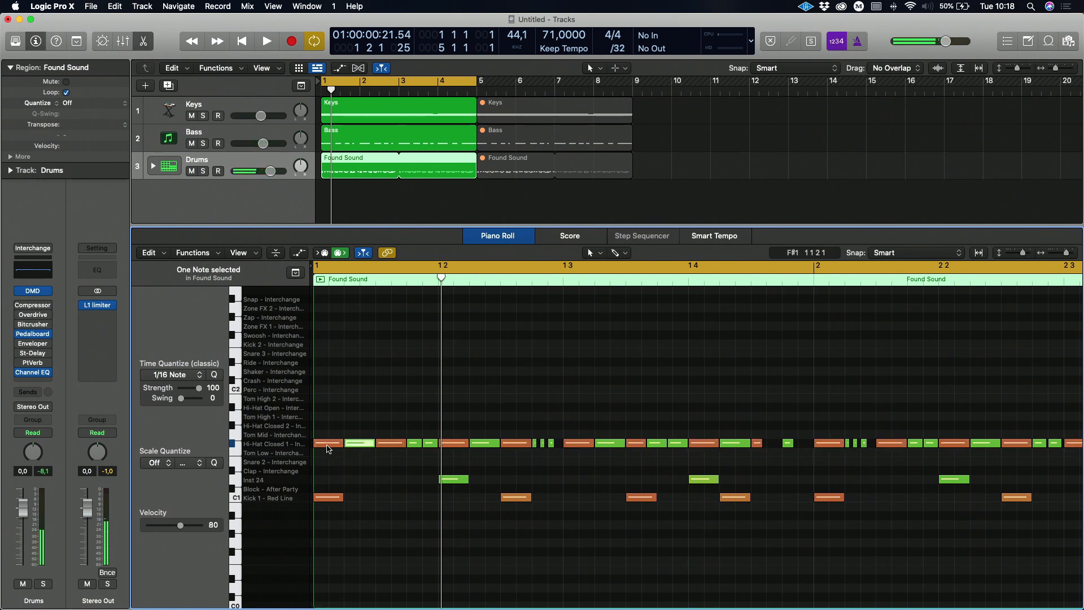
{"action": "key", "text": "Left"}
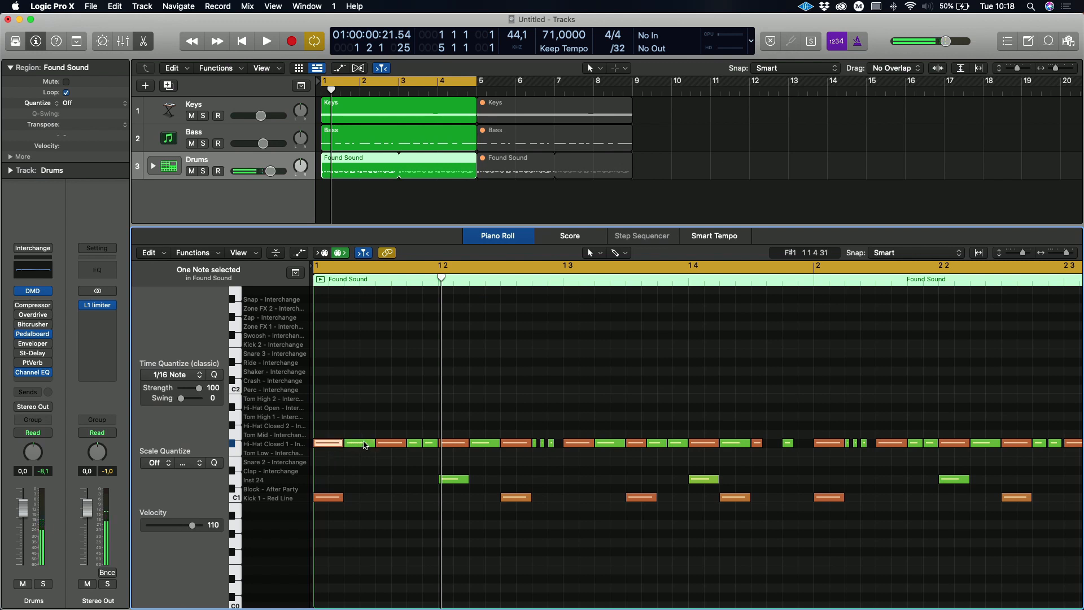
{"action": "mouse_move", "coordinate": [365, 446]}
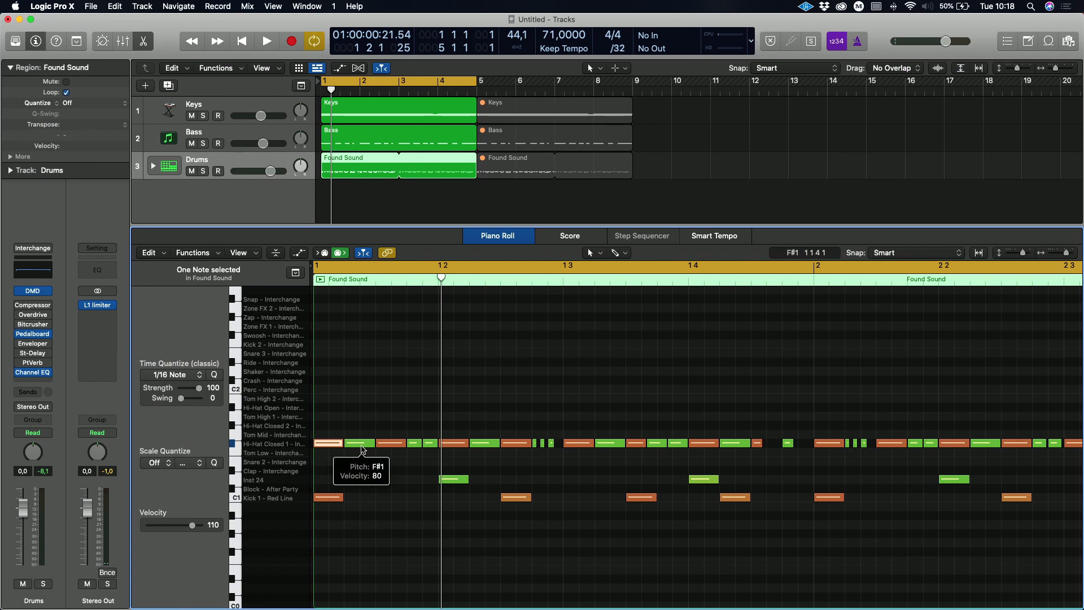
{"action": "scroll", "coordinate": [361, 452], "scroll_direction": "down", "scroll_amount": 2}
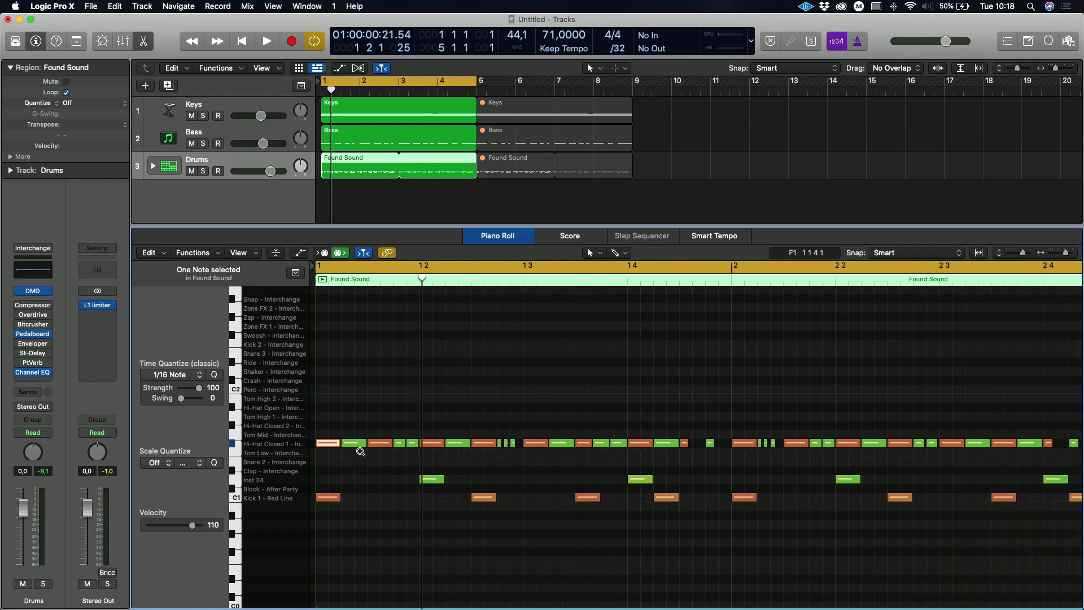
Pick out several Hi-Hat Closed 1 notes in bar 1 as candidates for different velocities, and clear the selection
{"action": "left_click", "coordinate": [411, 443]}
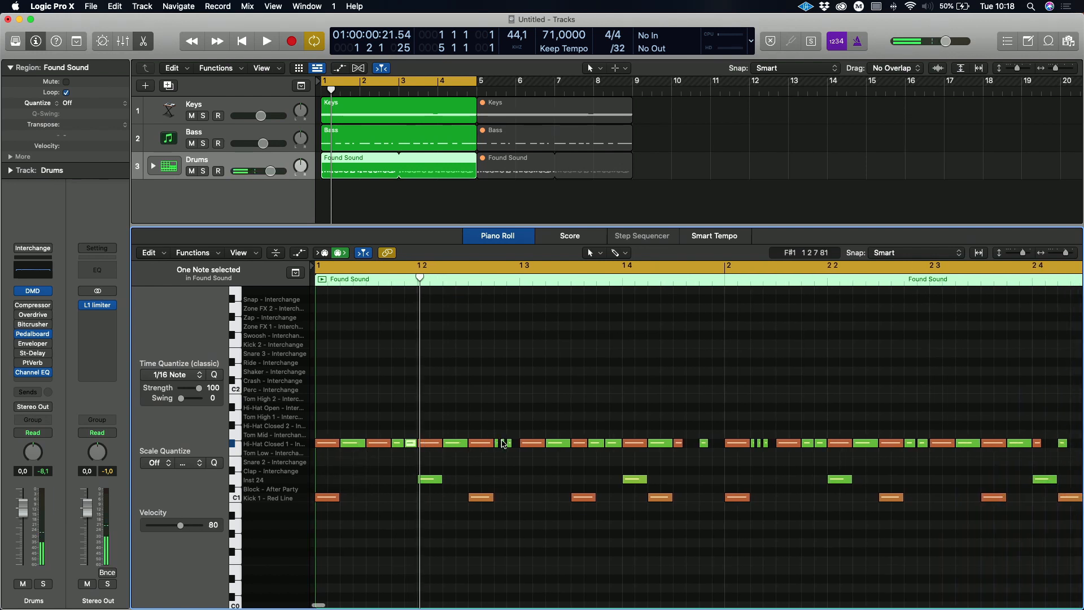
{"action": "left_click", "coordinate": [568, 443], "text": "shift"}
{"action": "left_click", "coordinate": [579, 443], "text": "shift"}
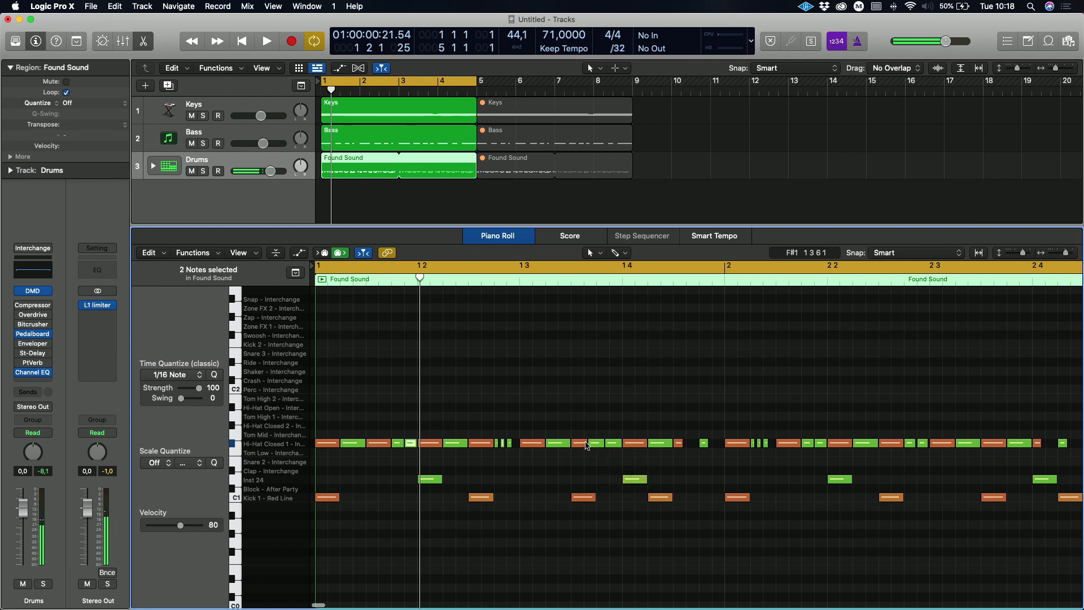
{"action": "left_click", "coordinate": [596, 444], "text": "shift"}
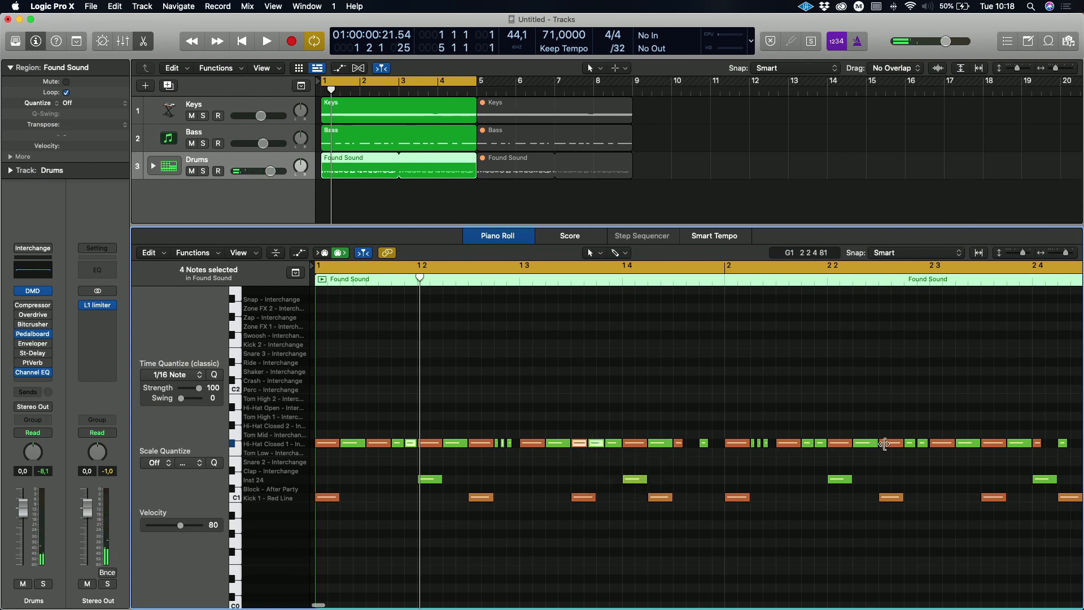
{"action": "left_click", "coordinate": [804, 401]}
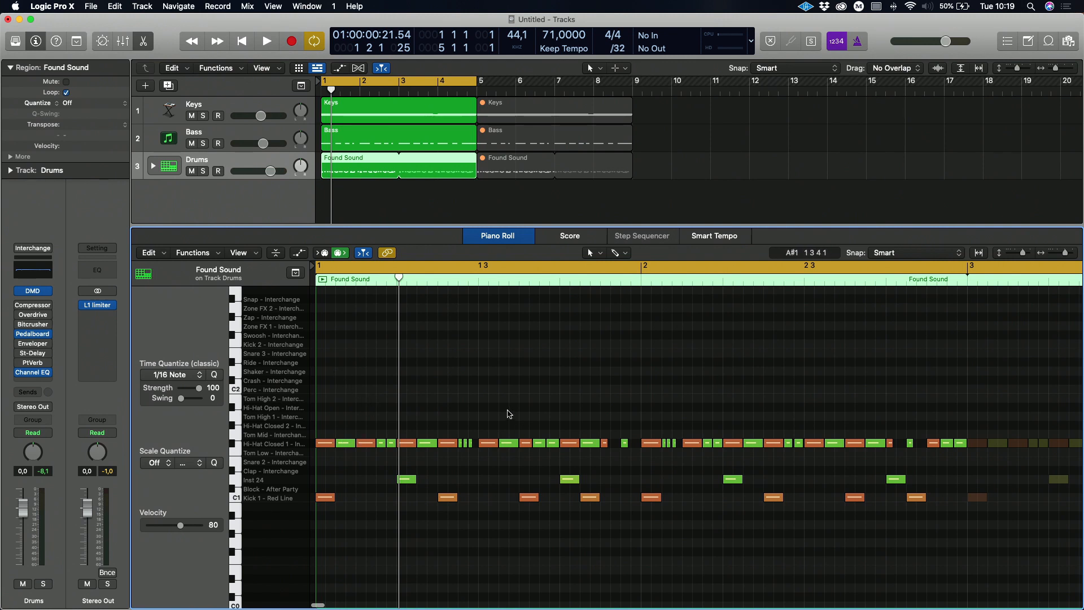
Select all the notes of the Found Sound region and open the Humanize MIDI Transform for them
{"action": "key", "text": "super+a"}
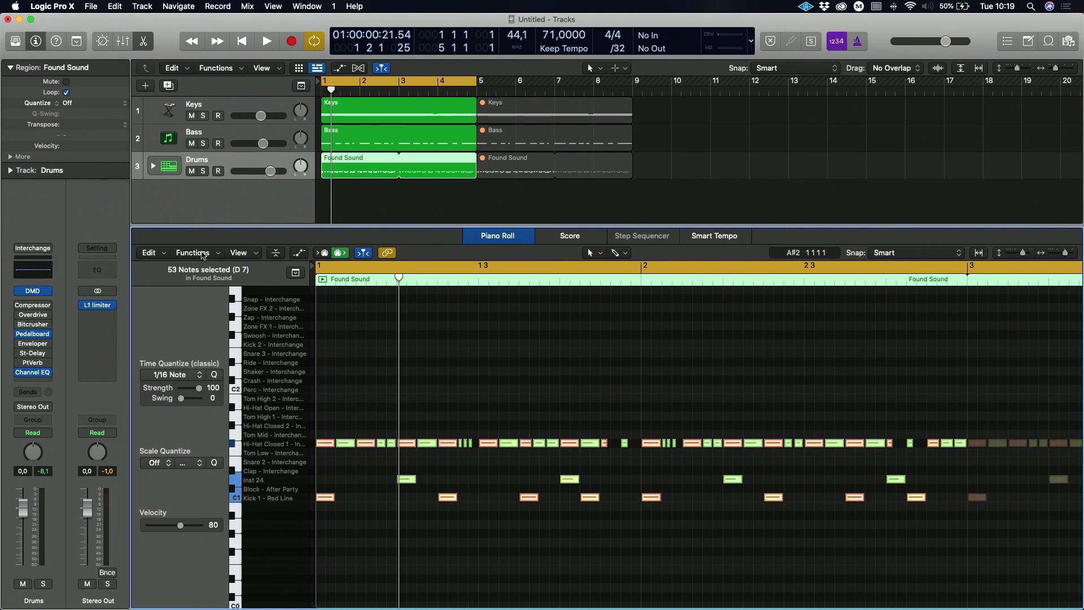
{"action": "left_click", "coordinate": [203, 255]}
{"action": "mouse_move", "coordinate": [262, 358]}
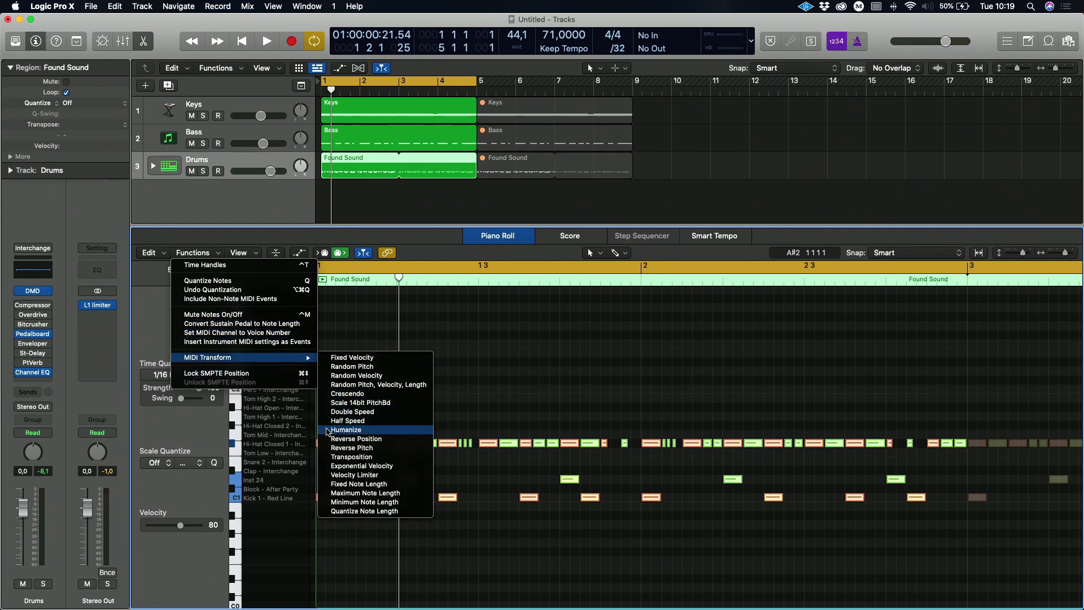
{"action": "left_click", "coordinate": [374, 430]}
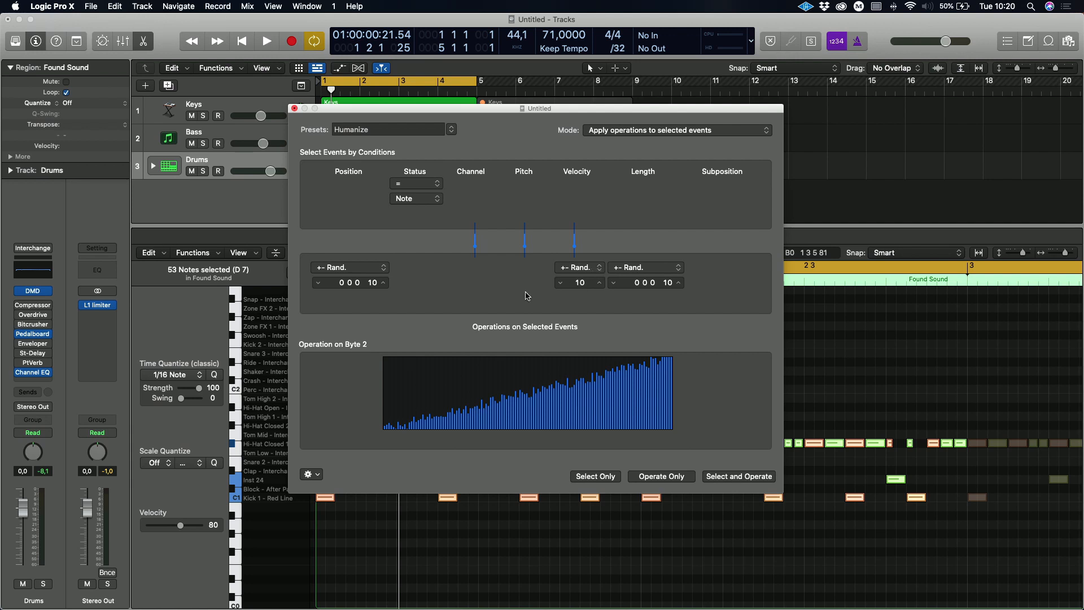
Lower the velocity random range of the Humanize transform to 2
{"action": "left_click", "coordinate": [560, 283]}
{"action": "left_click", "coordinate": [560, 283]}
{"action": "left_click", "coordinate": [560, 283]}
{"action": "left_click", "coordinate": [560, 283]}
{"action": "left_click", "coordinate": [560, 283]}
{"action": "left_click", "coordinate": [560, 283]}
{"action": "left_click", "coordinate": [561, 283]}
{"action": "left_click", "coordinate": [560, 283]}
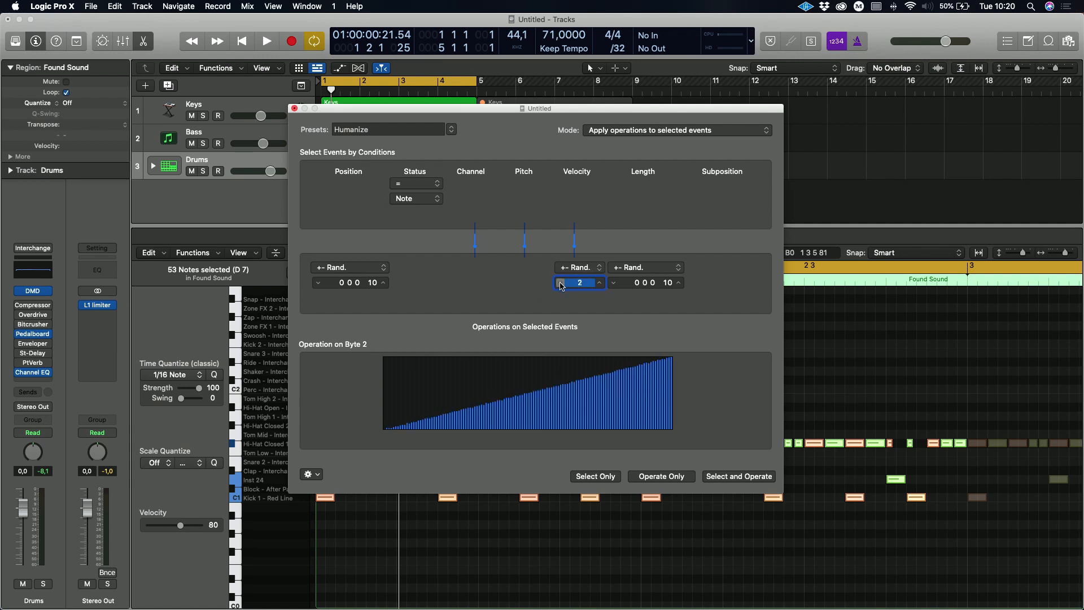
Set the Humanize transform's velocity random range to 30, and move its window off the drum notes
{"action": "left_click", "coordinate": [599, 283]}
{"action": "left_click", "coordinate": [600, 284]}
{"action": "left_click", "coordinate": [599, 284]}
{"action": "left_click", "coordinate": [599, 284]}
{"action": "left_click", "coordinate": [600, 284]}
{"action": "left_click", "coordinate": [600, 284]}
{"action": "left_click", "coordinate": [600, 284]}
{"action": "double_click", "coordinate": [600, 284]}
{"action": "triple_click", "coordinate": [600, 284]}
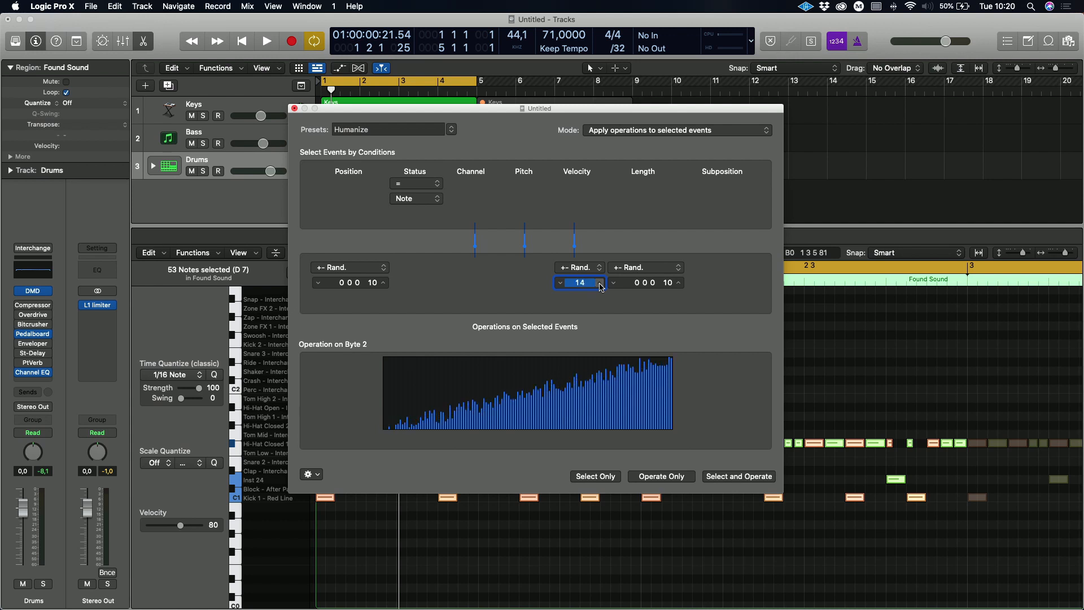
{"action": "triple_click", "coordinate": [600, 284]}
{"action": "triple_click", "coordinate": [600, 284]}
{"action": "triple_click", "coordinate": [601, 284]}
{"action": "triple_click", "coordinate": [600, 284]}
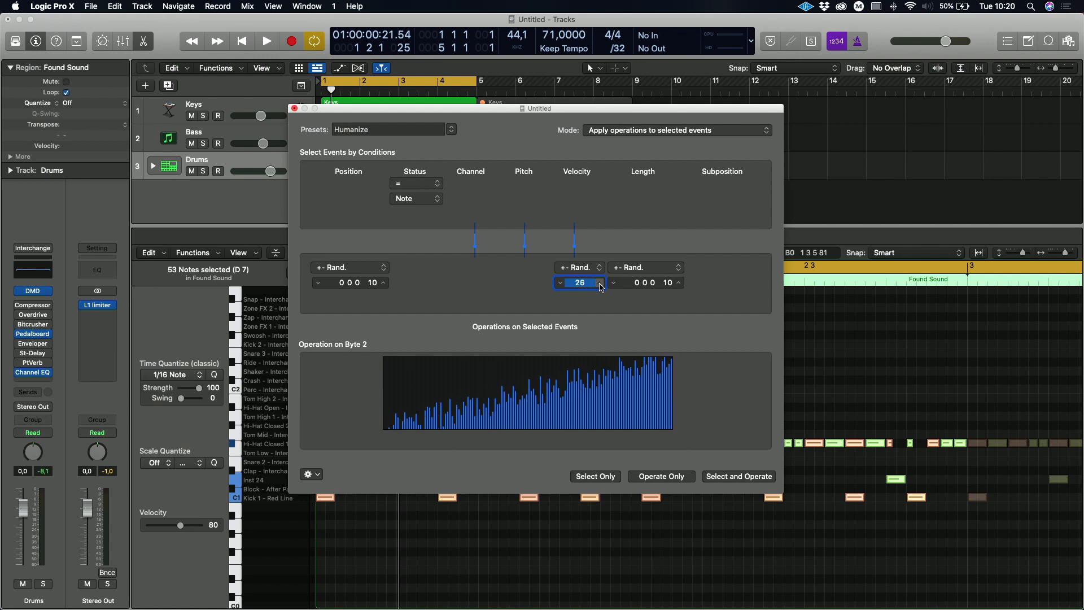
{"action": "triple_click", "coordinate": [601, 284]}
{"action": "left_click", "coordinate": [600, 284]}
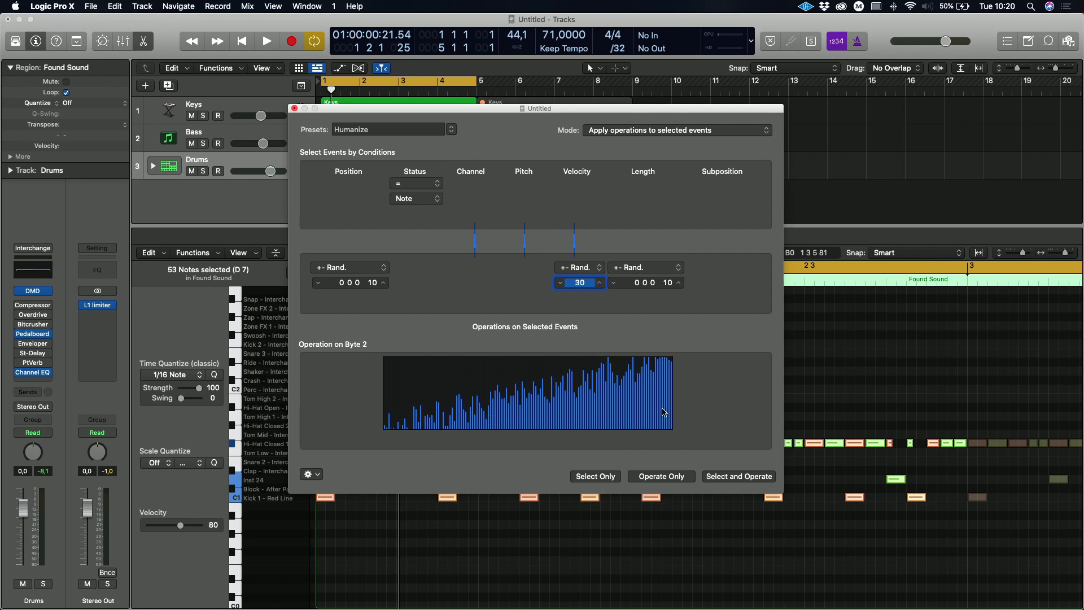
{"action": "left_click_drag", "start_coordinate": [600, 114], "coordinate": [611, 35]}
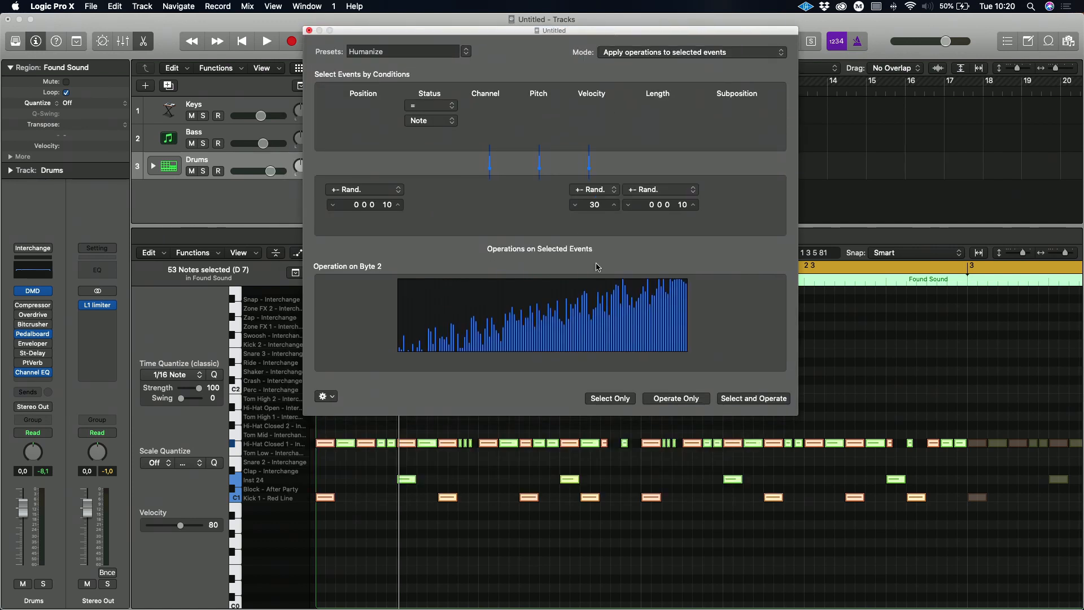
Deselect the notes and try Operate Only, pick all matching notes with Select Only, and clear the selection
{"action": "left_click", "coordinate": [560, 508]}
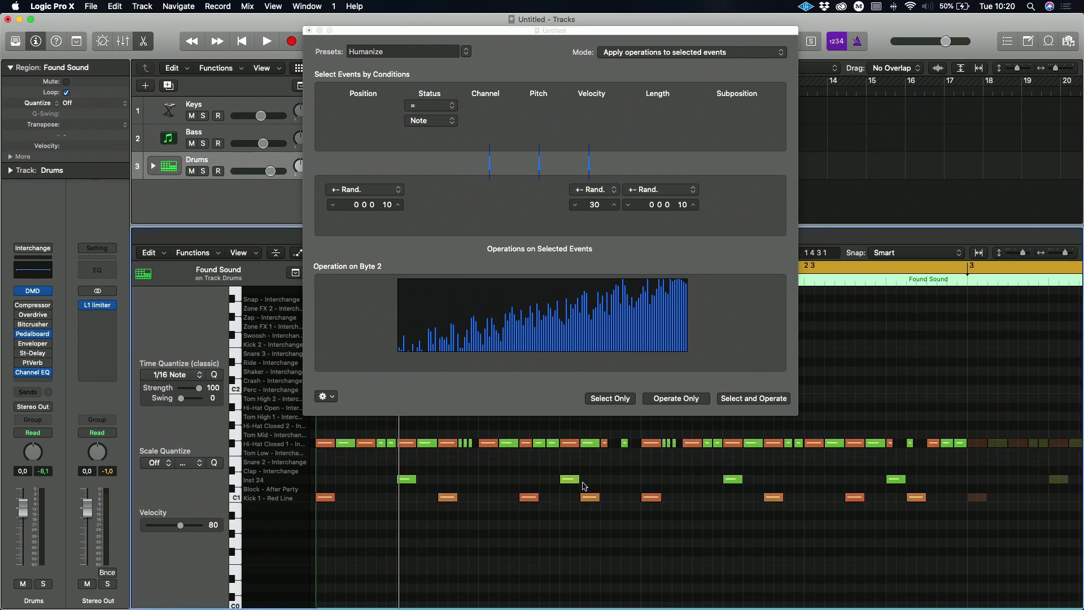
{"action": "left_click", "coordinate": [664, 398]}
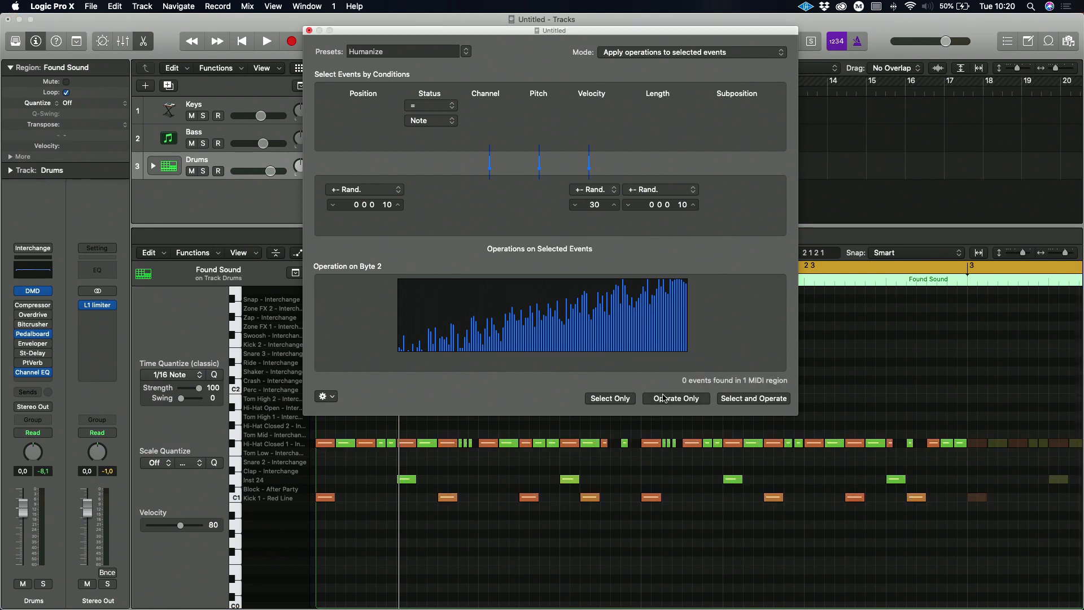
{"action": "left_click", "coordinate": [595, 400]}
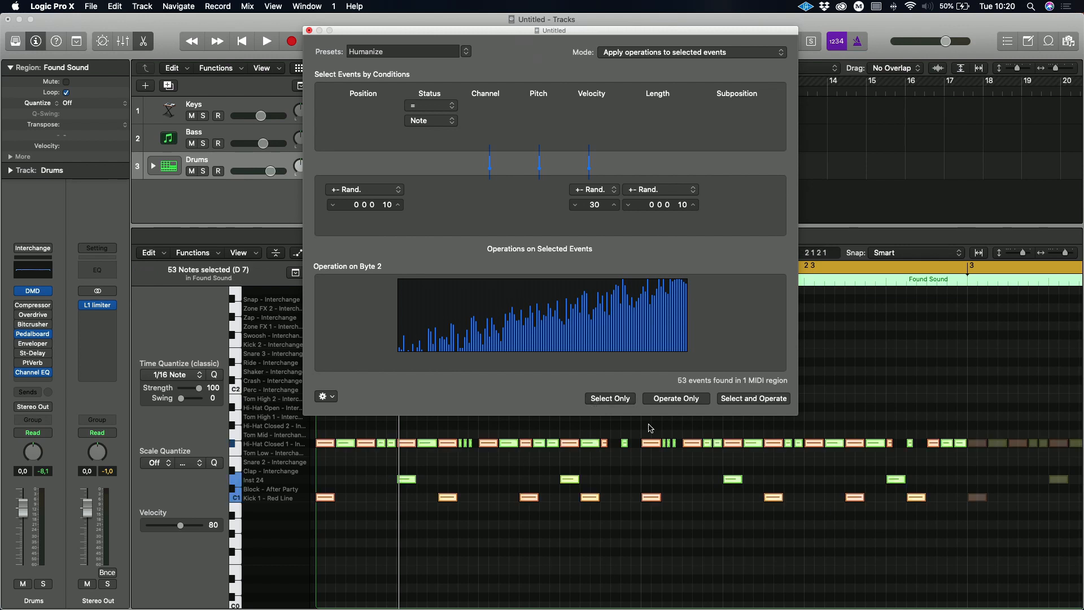
{"action": "left_click", "coordinate": [672, 424]}
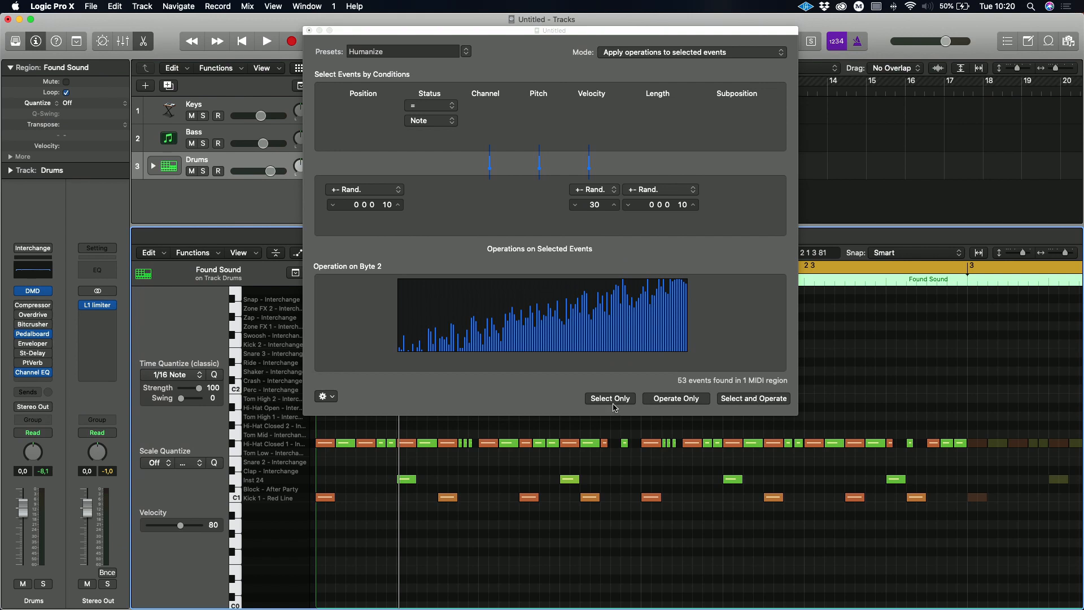
Try Operate Only without a selection, humanize all notes using Select Only followed by Operate Only, and undo the humanizing
{"action": "left_click", "coordinate": [699, 399]}
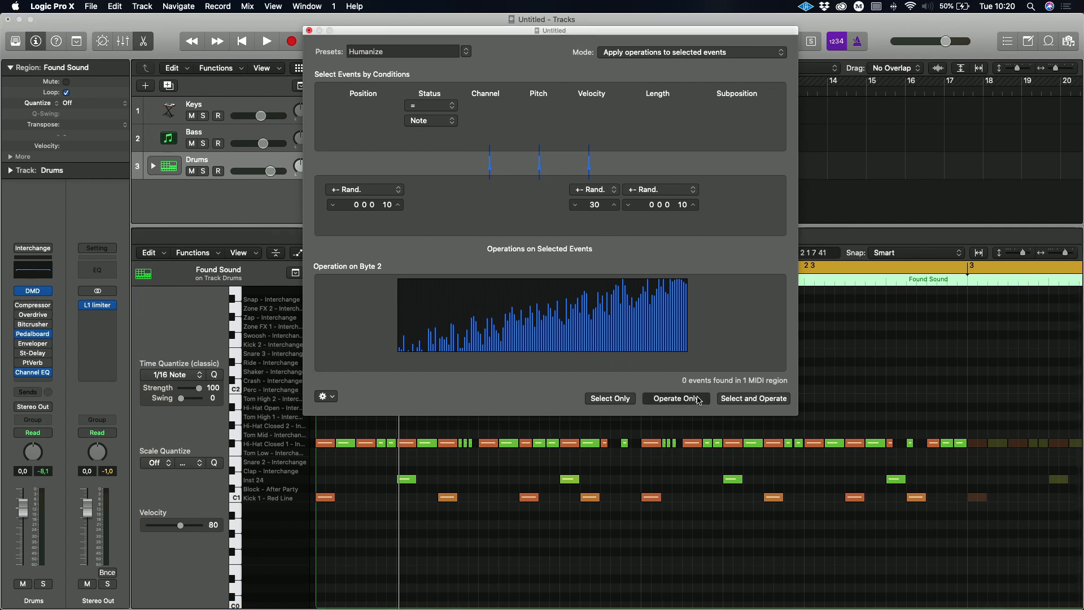
{"action": "left_click", "coordinate": [610, 398]}
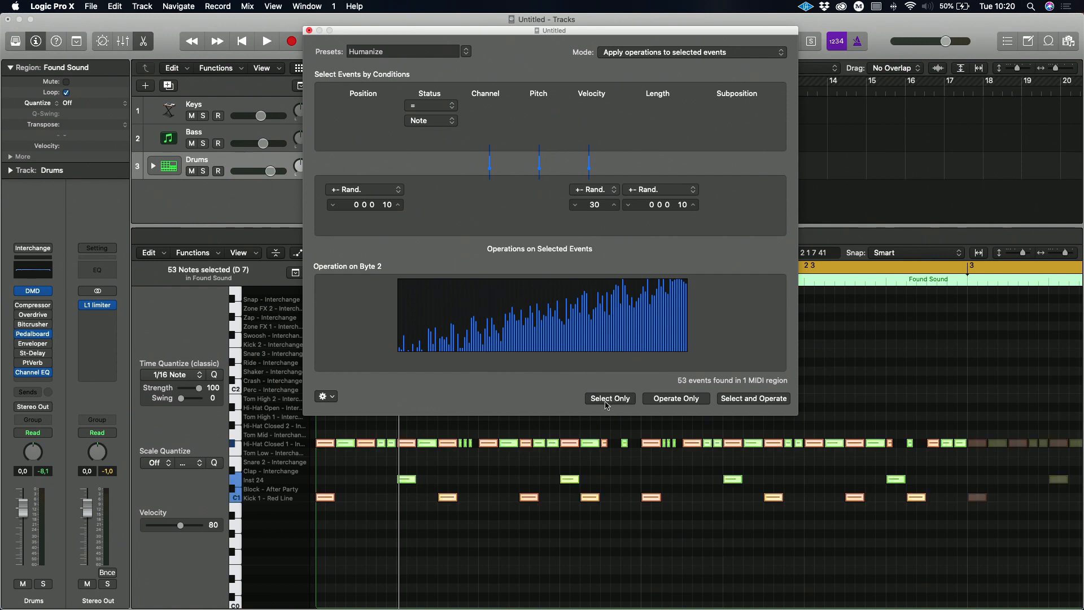
{"action": "left_click", "coordinate": [681, 399]}
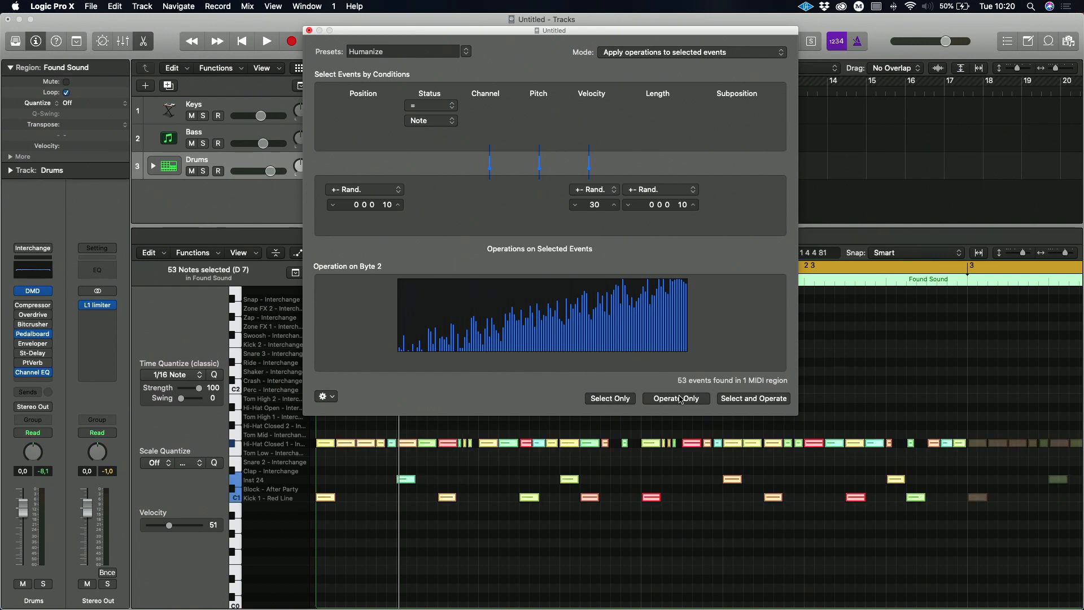
{"action": "key", "text": "super+z"}
Starting with no notes selected, humanize the whole pattern using Select and Operate, and undo the change
{"action": "left_click", "coordinate": [642, 456]}
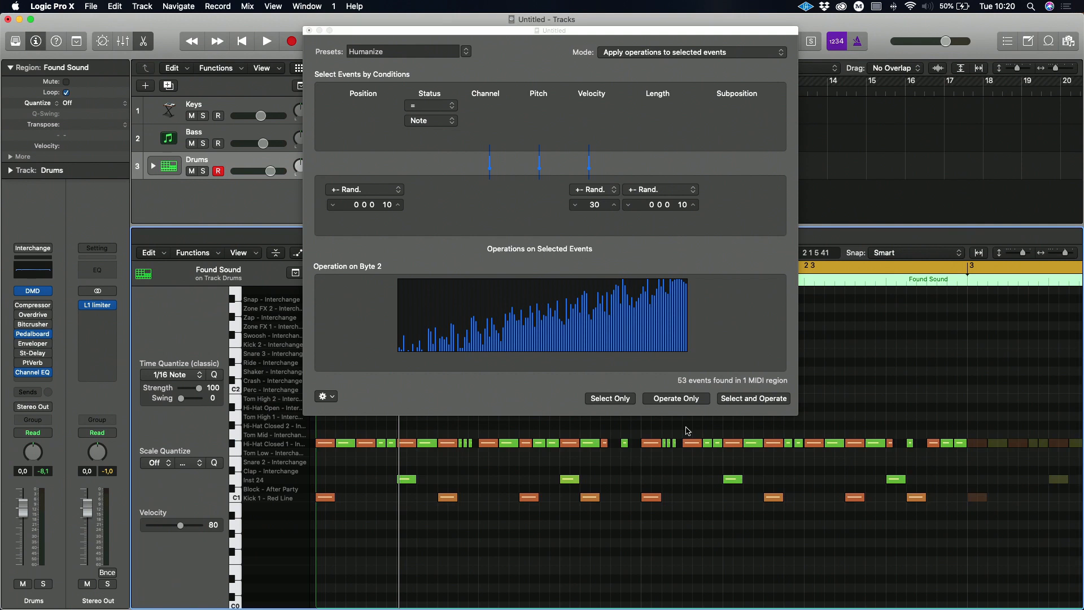
{"action": "left_click", "coordinate": [778, 400]}
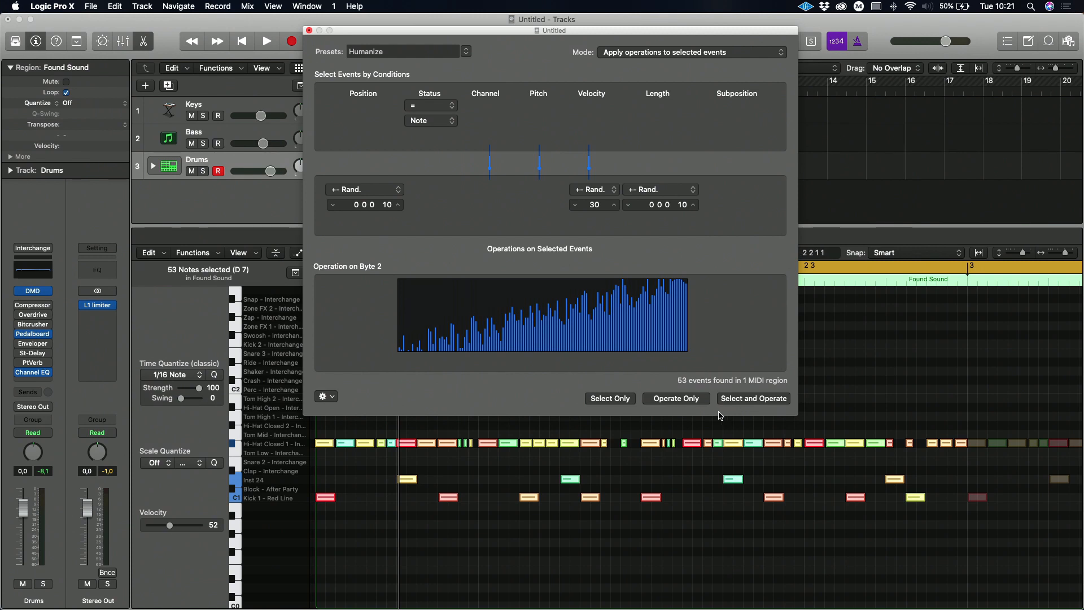
{"action": "left_click", "coordinate": [569, 465]}
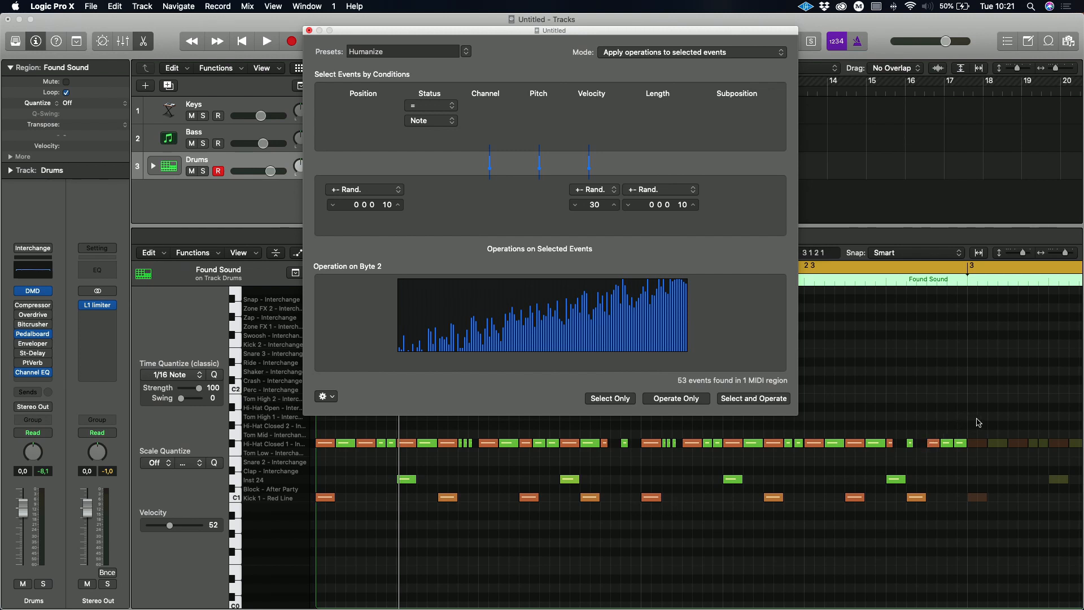
Humanize only the Hi-Hat Closed 1 and Inst 24 notes, leaving out the kick, and play the loop to hear them
{"action": "left_click_drag", "start_coordinate": [979, 422], "coordinate": [310, 484]}
{"action": "left_click", "coordinate": [693, 400]}
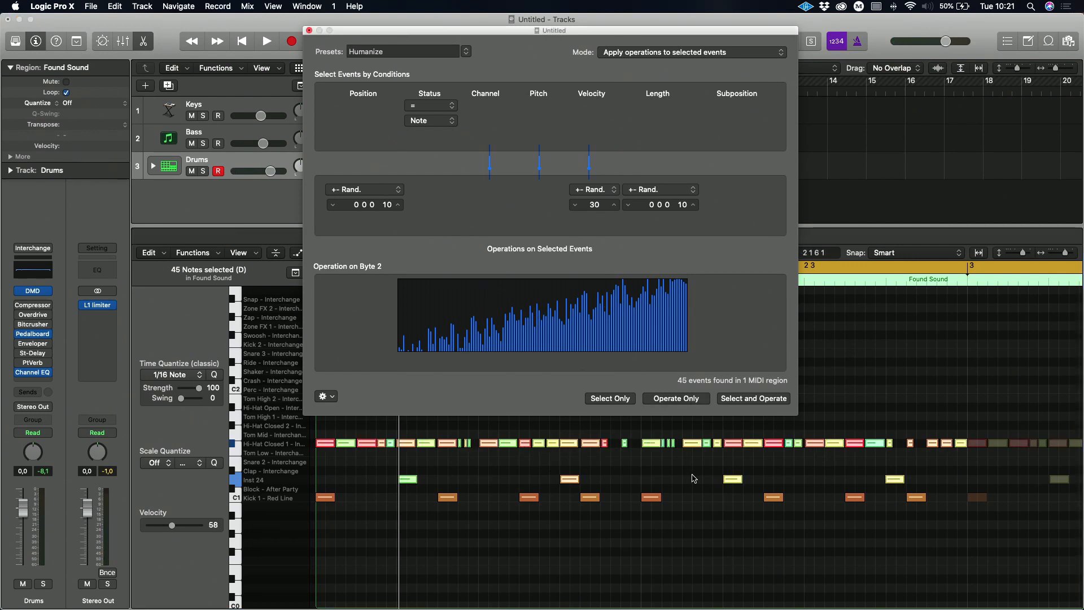
{"action": "key", "text": "space"}
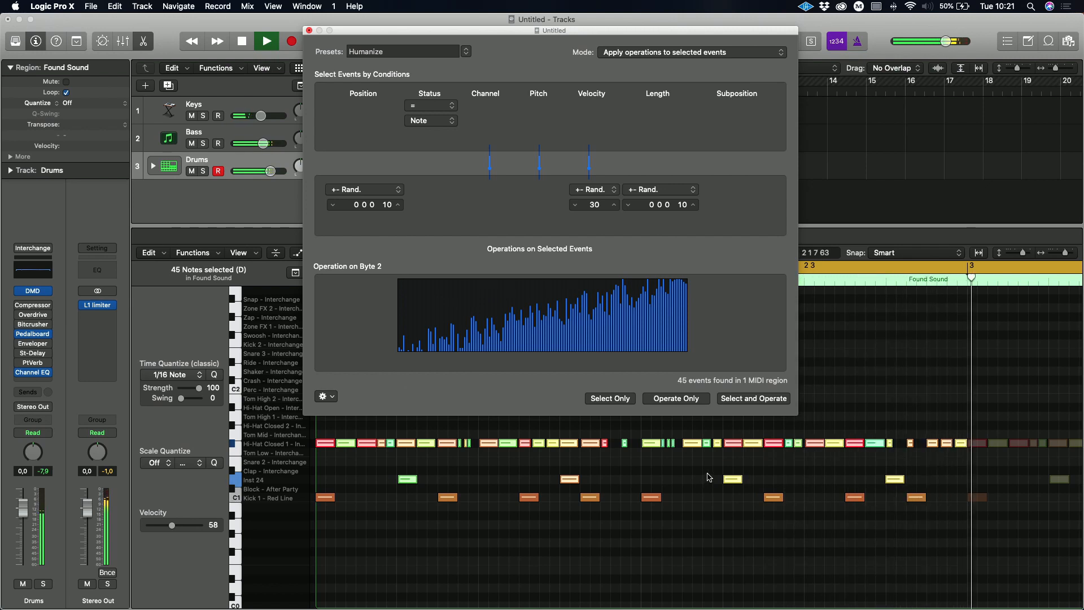
{"action": "key", "text": "space"}
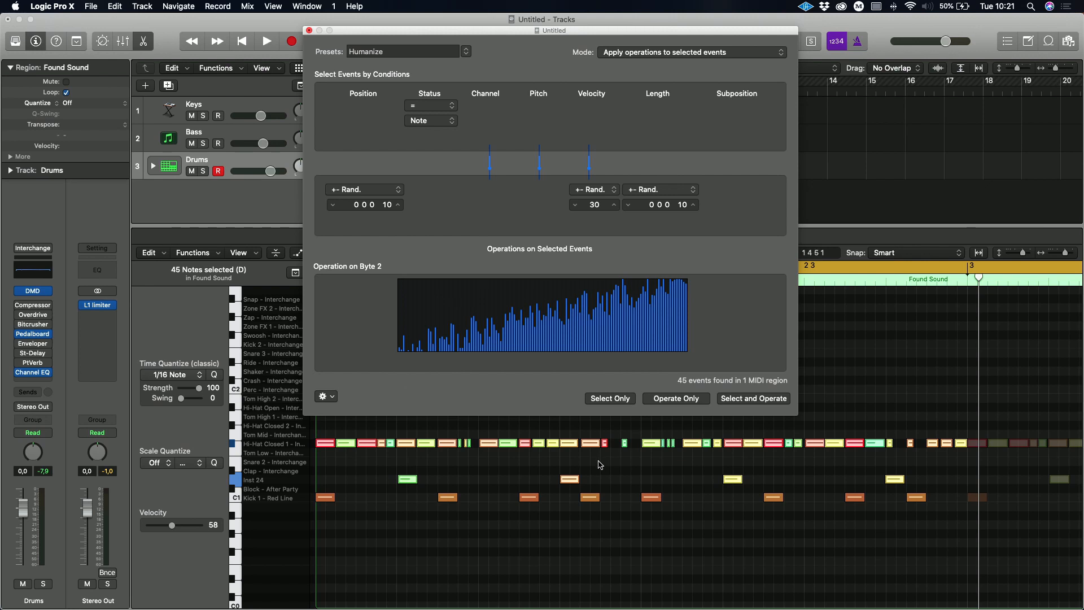
Examine the humanized hi-hat and Inst 24 notes in bar 1 up close for their shifted timing, lengths and velocities
{"action": "scroll", "coordinate": [600, 463], "scroll_direction": "up", "scroll_amount": 1}
{"action": "scroll", "coordinate": [600, 463], "scroll_direction": "up", "scroll_amount": 8}
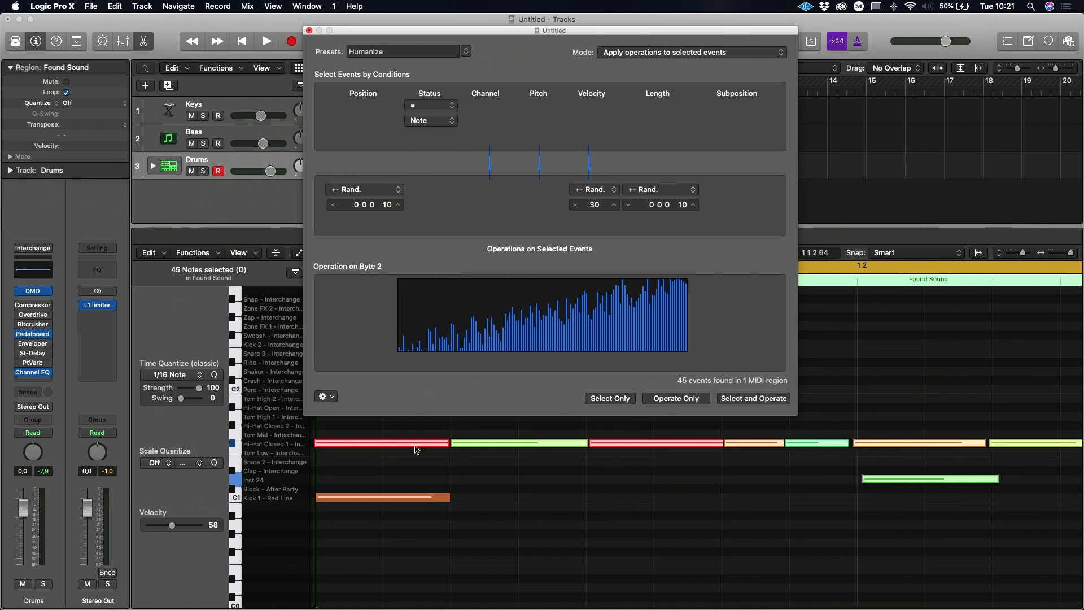
{"action": "left_click", "coordinate": [641, 443]}
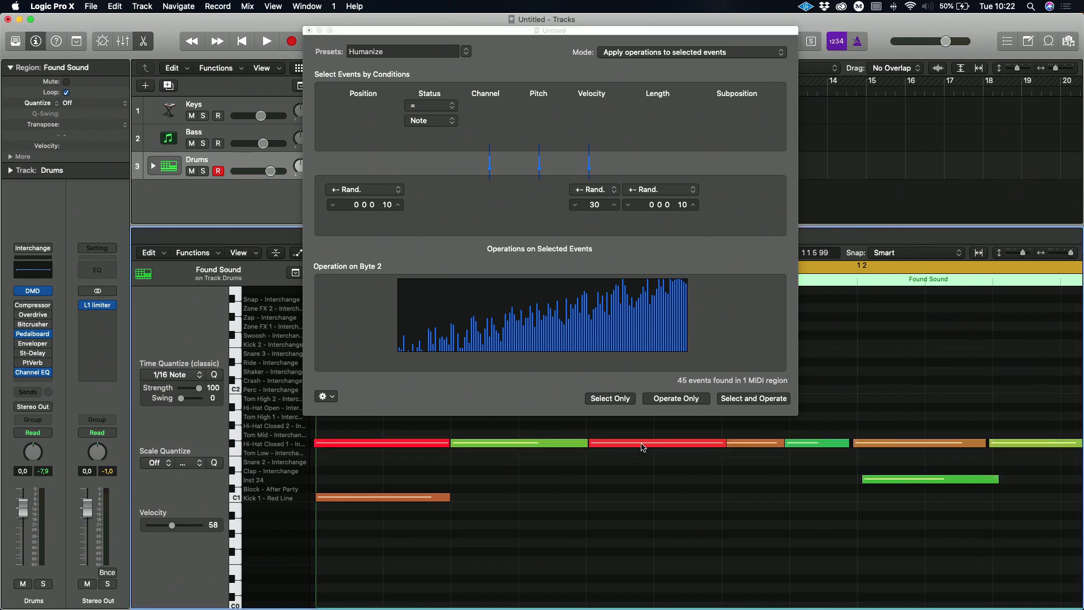
{"action": "left_click", "coordinate": [404, 444]}
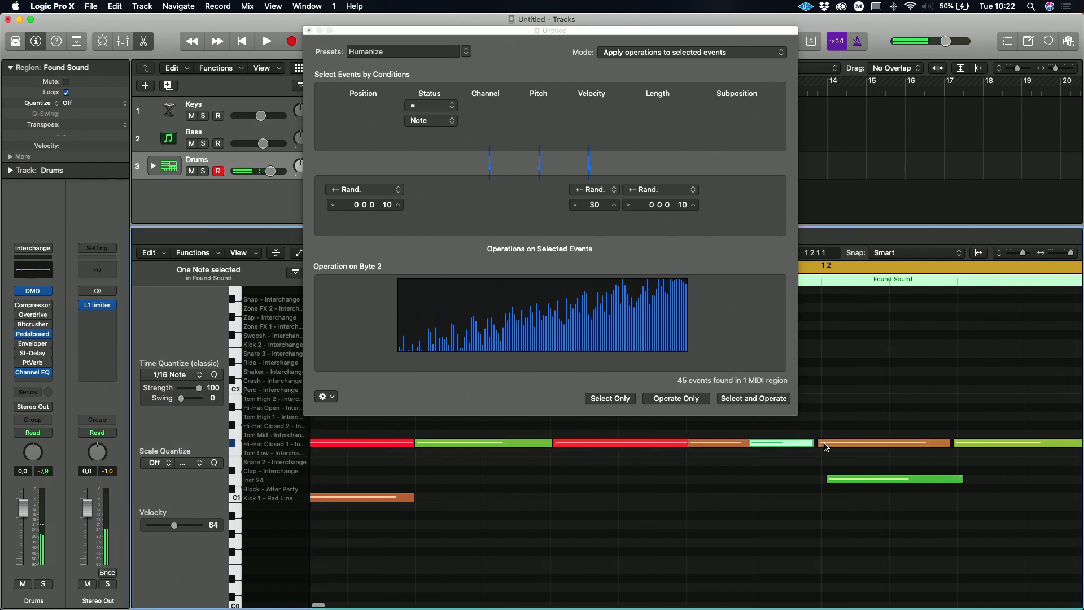
{"action": "left_click", "coordinate": [555, 479]}
{"action": "scroll", "coordinate": [644, 486], "scroll_direction": "right", "scroll_amount": 2}
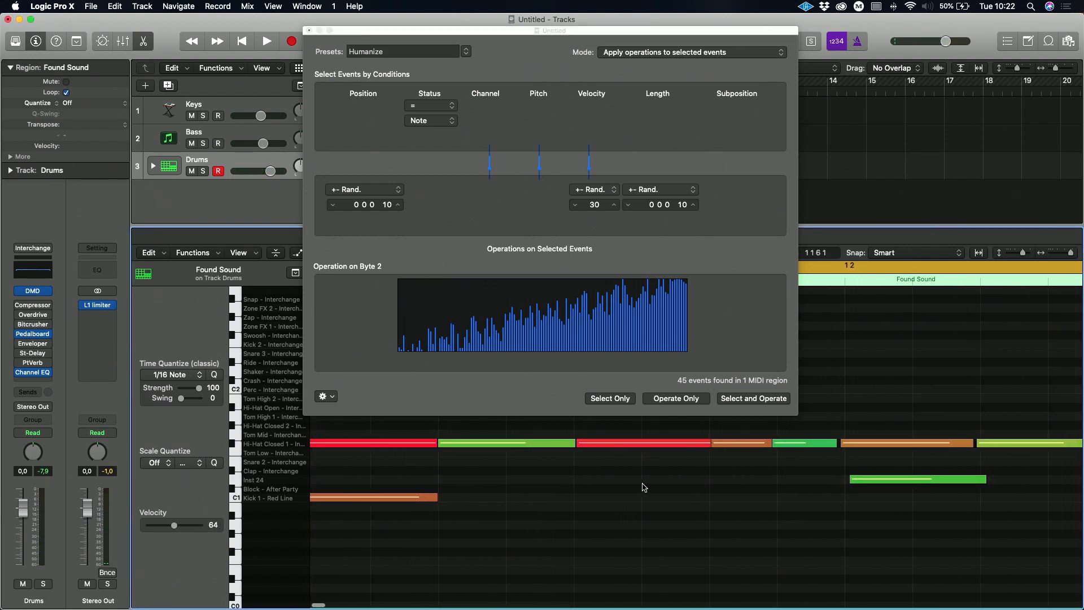
{"action": "scroll", "coordinate": [578, 457], "scroll_direction": "right", "scroll_amount": 10}
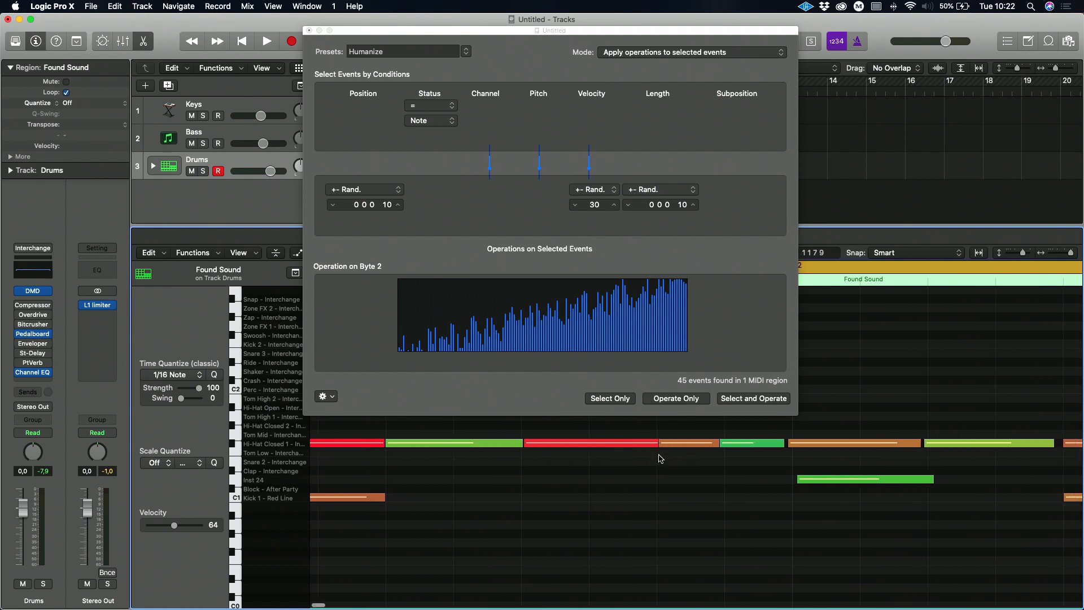
{"action": "scroll", "coordinate": [645, 452], "scroll_direction": "right", "scroll_amount": 20}
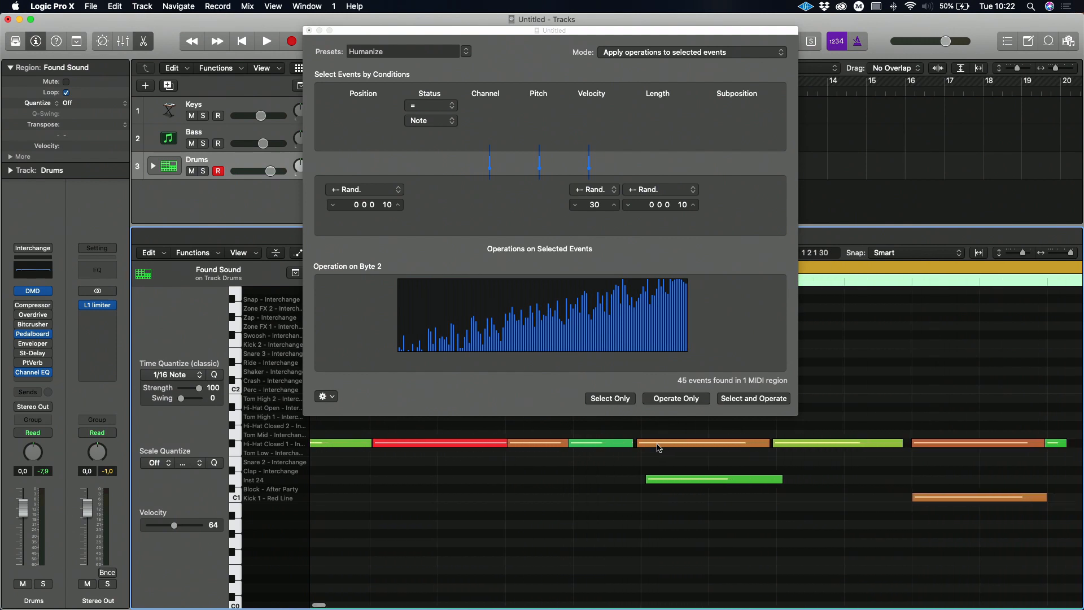
Undo the last humanizing of the Hi-Hat Closed 1 and Inst 24 notes and clear the note selection
{"action": "scroll", "coordinate": [827, 462], "scroll_direction": "right", "scroll_amount": 8}
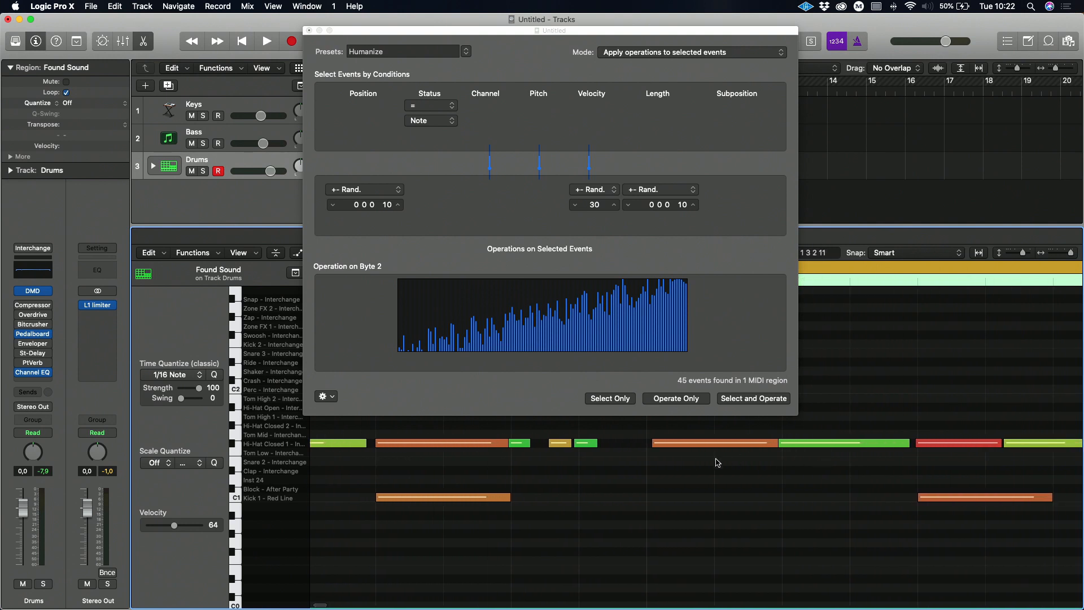
{"action": "left_click", "coordinate": [672, 481], "text": "ctrl+alt"}
{"action": "key", "text": "super+a"}
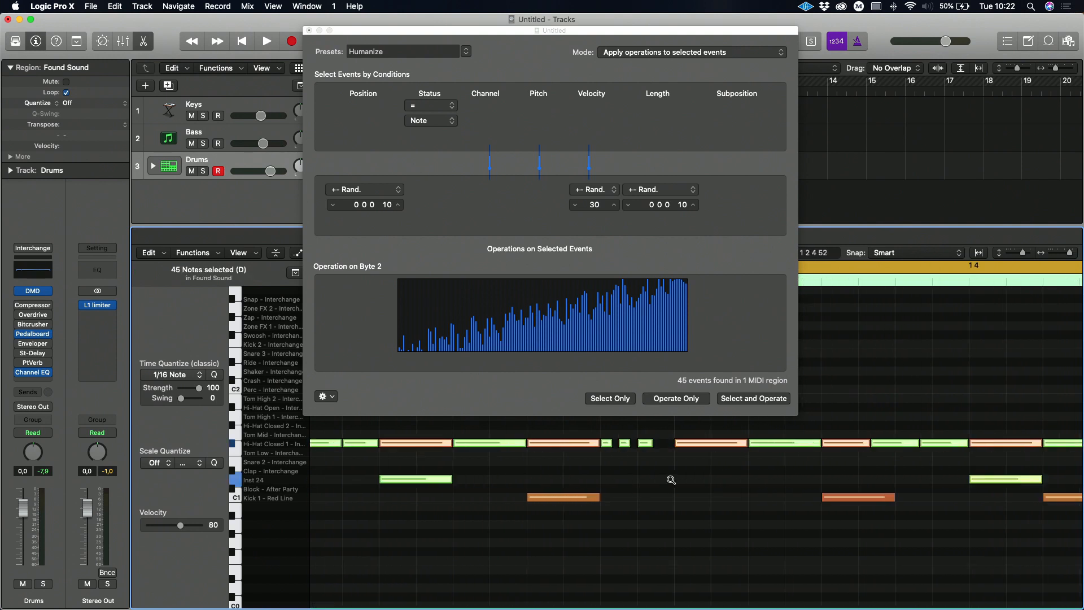
{"action": "scroll", "coordinate": [671, 480], "scroll_direction": "down", "scroll_amount": 10}
{"action": "scroll", "coordinate": [672, 480], "scroll_direction": "left", "scroll_amount": 2}
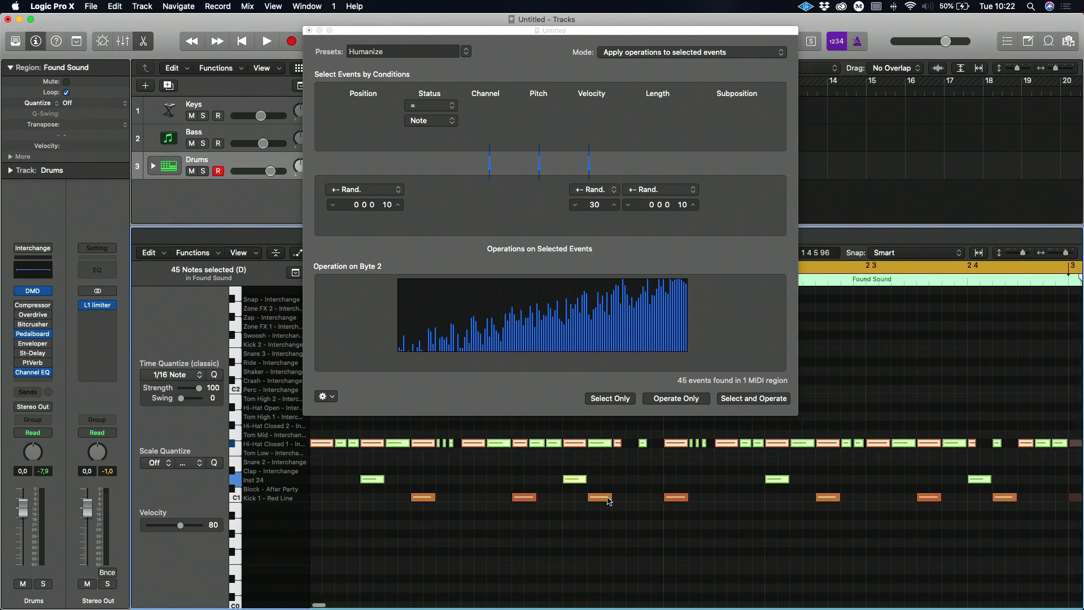
{"action": "left_click", "coordinate": [569, 507]}
{"action": "scroll", "coordinate": [770, 489], "scroll_direction": "down", "scroll_amount": 4}
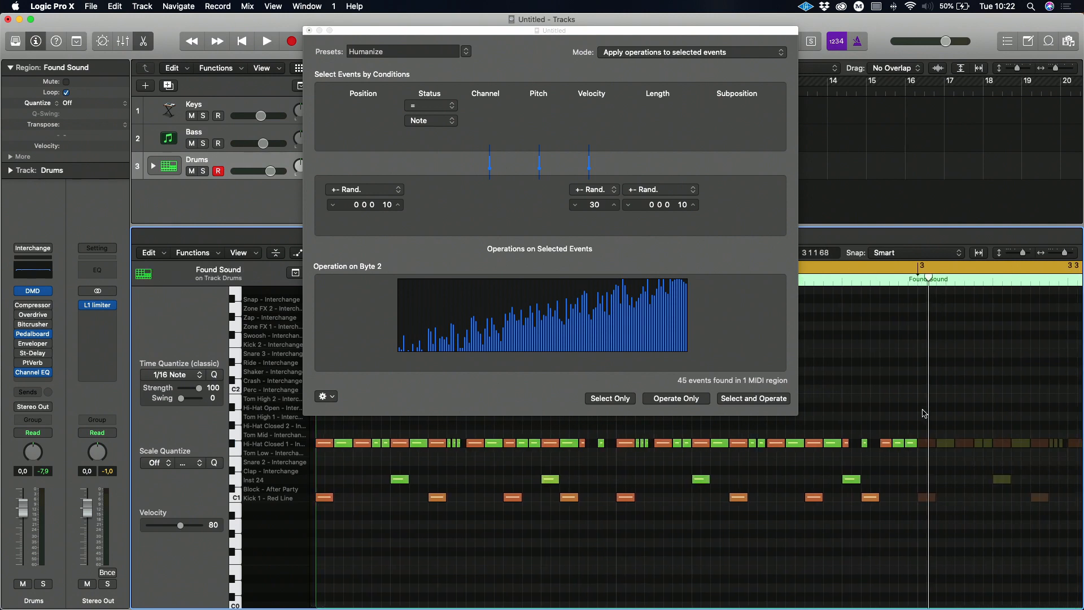
Humanize only the Hi-Hat Closed 1 and Inst 24 notes with velocity randomization set to 5, using Operate Only
{"action": "left_click_drag", "start_coordinate": [923, 410], "coordinate": [300, 479]}
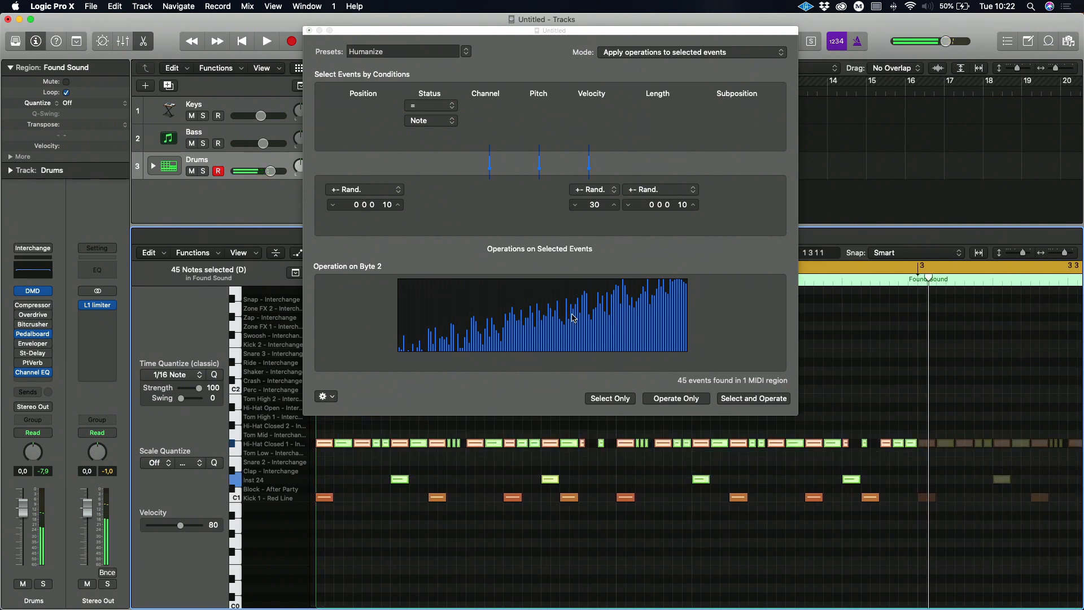
{"action": "left_click_drag", "start_coordinate": [575, 205], "coordinate": [575, 205]}
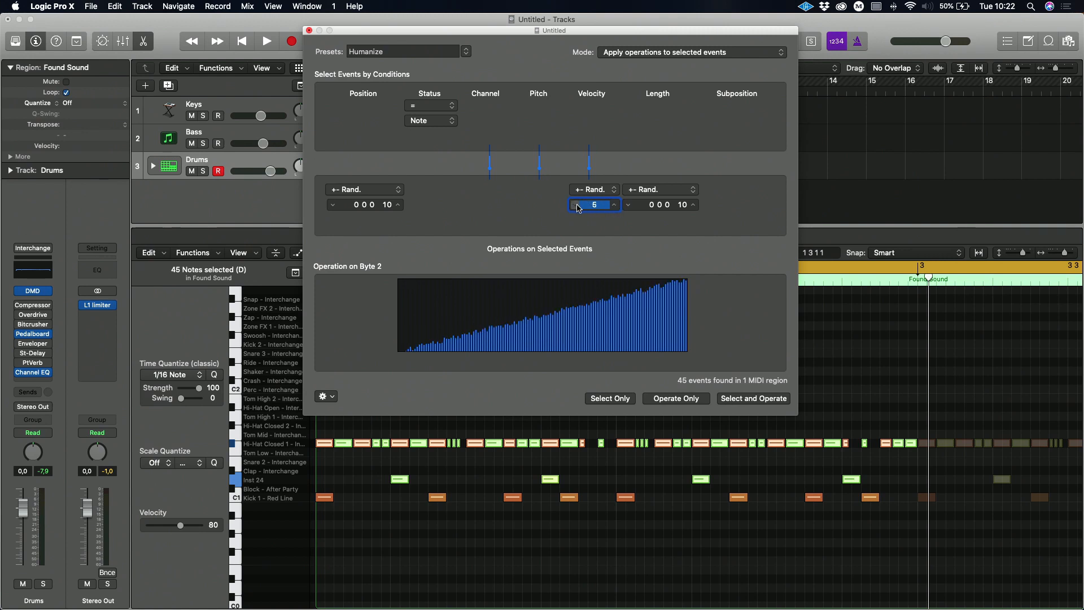
{"action": "left_click", "coordinate": [687, 399]}
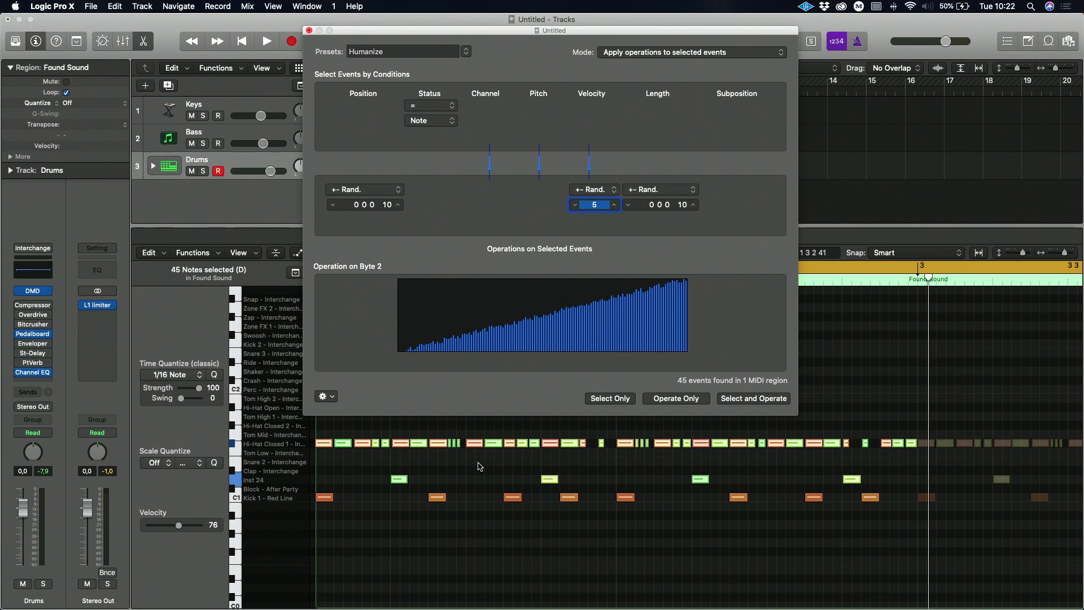
Compare the notes before and after humanizing by undoing and redoing it, viewing bar 1 up close and leaving the humanizing applied
{"action": "key", "text": "super+z"}
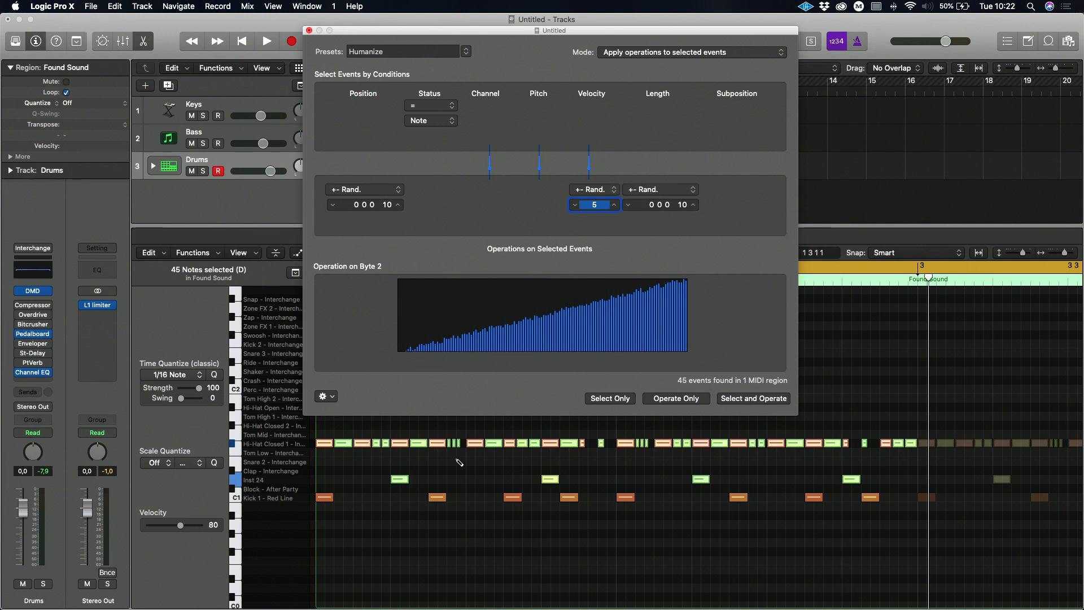
{"action": "key", "text": "super+shift+z"}
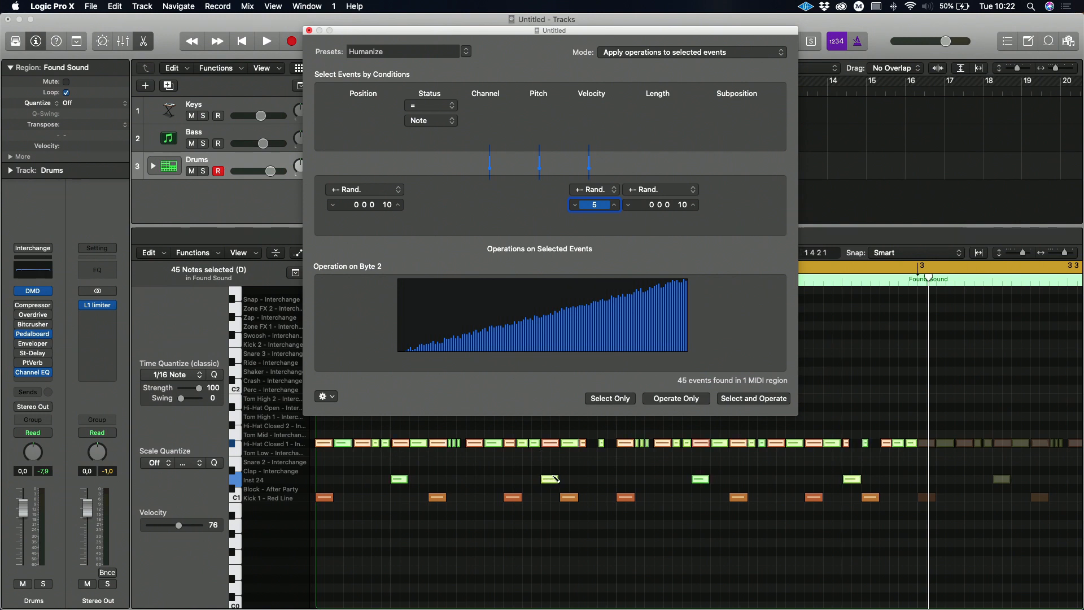
{"action": "key", "text": "super+z"}
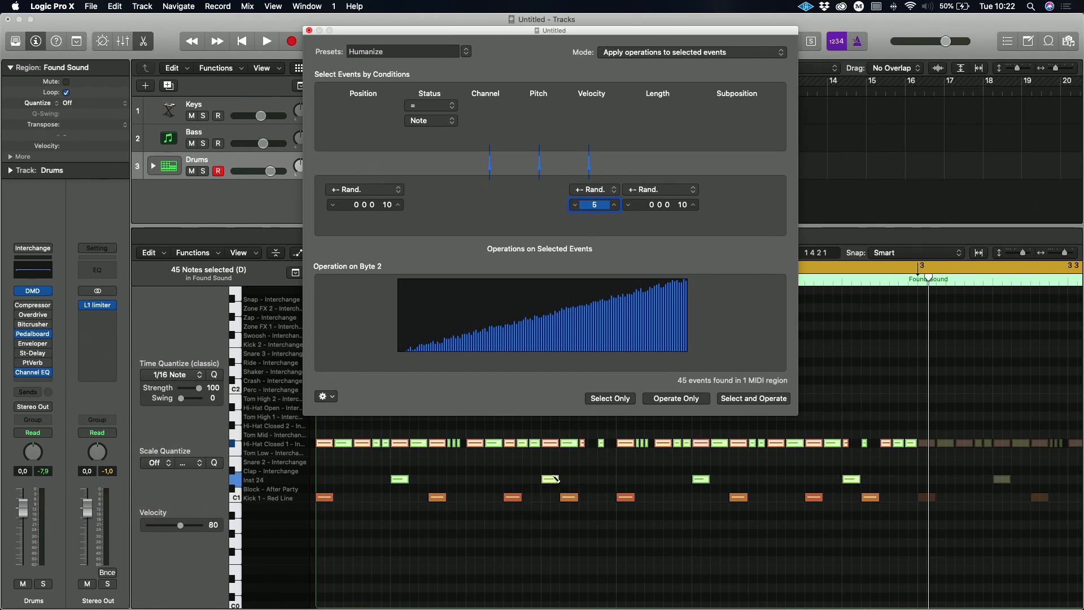
{"action": "key", "text": "super+Right"}
{"action": "key", "text": "super+Right"}
{"action": "key", "text": "super+Right"}
{"action": "key", "text": "super+Right"}
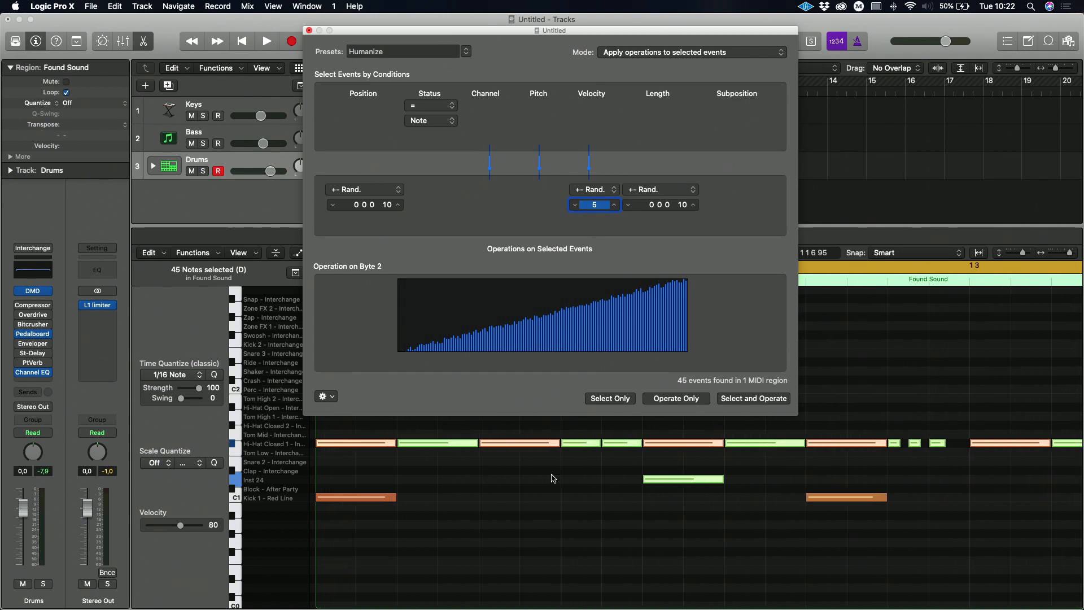
{"action": "key", "text": "super+shift+z"}
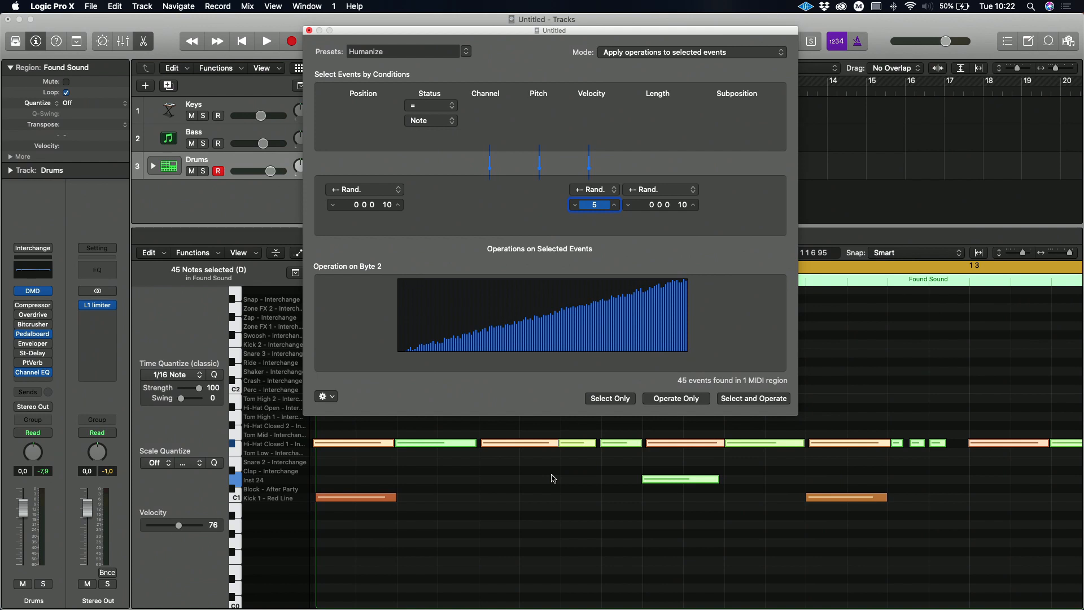
Audition individual humanized hi-hat notes in bar 1 to compare their velocities
{"action": "left_click", "coordinate": [553, 478]}
{"action": "scroll", "coordinate": [538, 472], "scroll_direction": "down", "scroll_amount": 2}
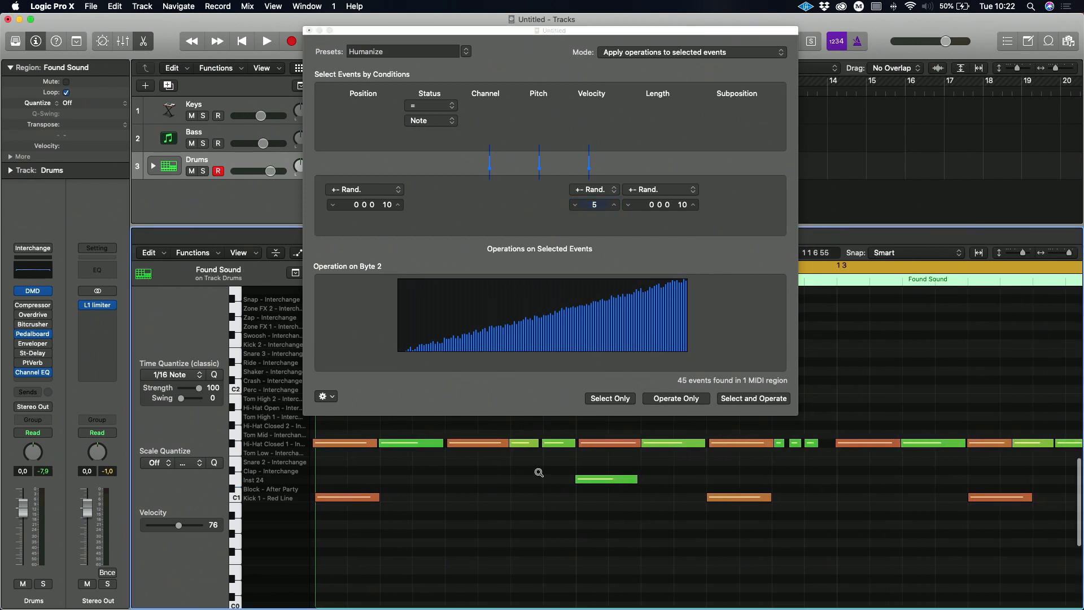
{"action": "left_click", "coordinate": [526, 444]}
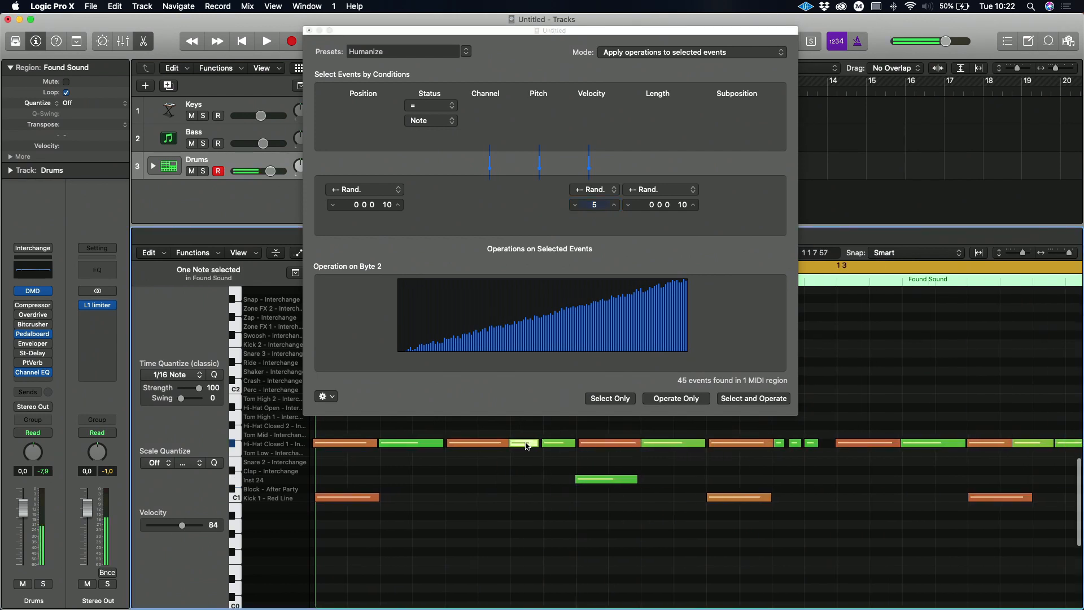
{"action": "left_click", "coordinate": [558, 444]}
{"action": "left_click", "coordinate": [609, 444]}
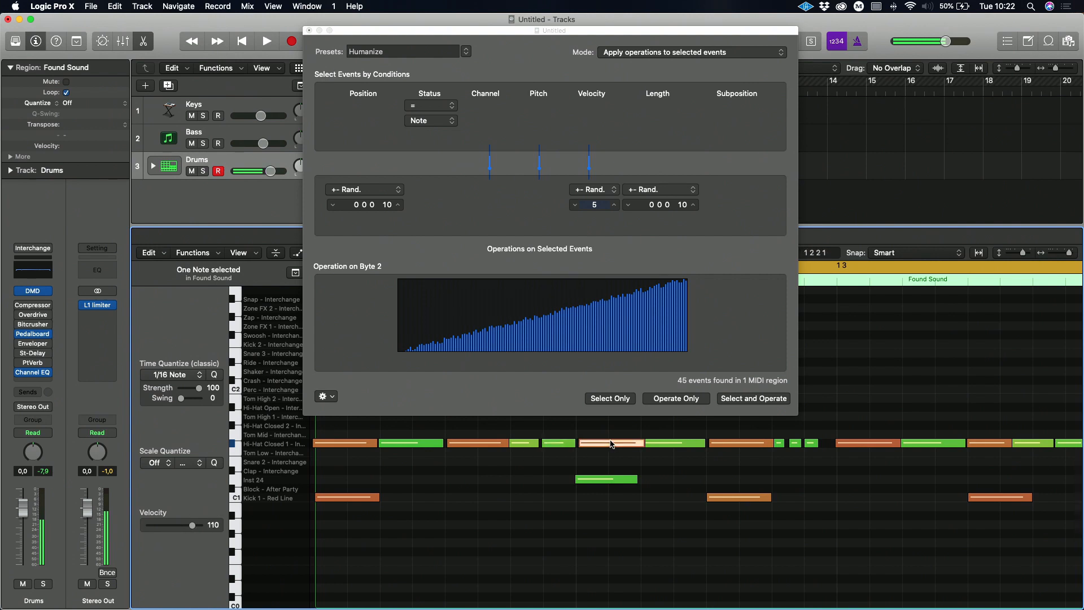
{"action": "left_click", "coordinate": [691, 444]}
{"action": "left_click", "coordinate": [743, 443]}
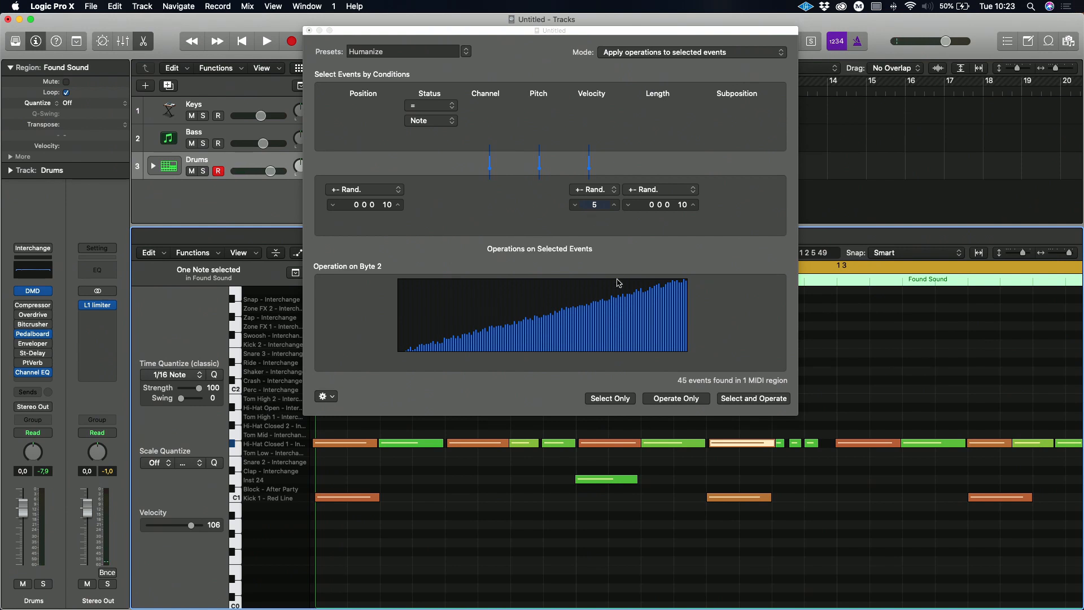
{"action": "scroll", "coordinate": [585, 575], "scroll_direction": "down", "scroll_amount": 6}
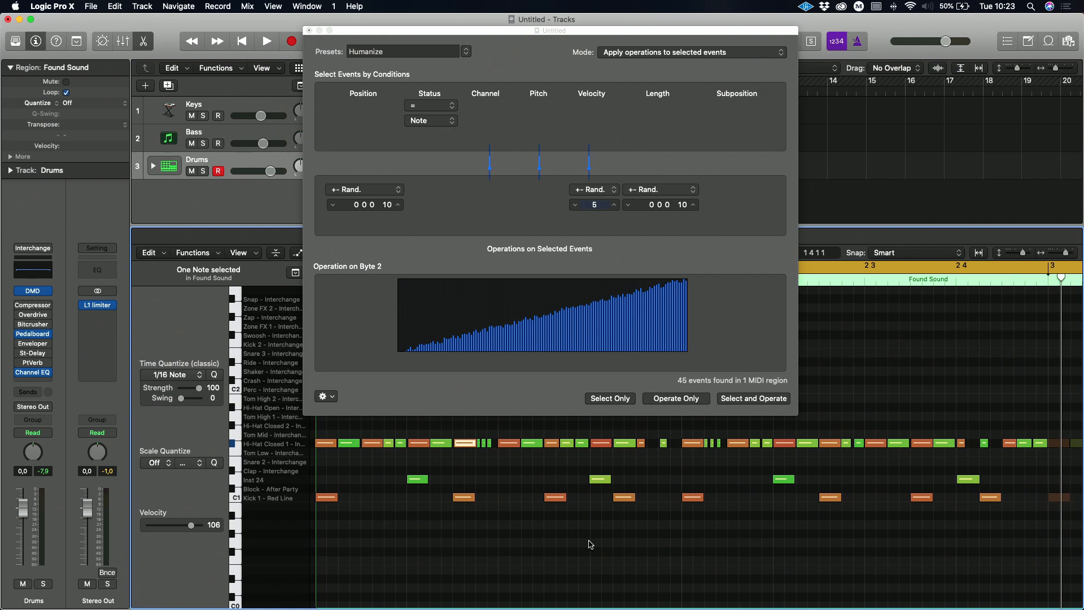
{"action": "scroll", "coordinate": [589, 545], "scroll_direction": "down", "scroll_amount": 2}
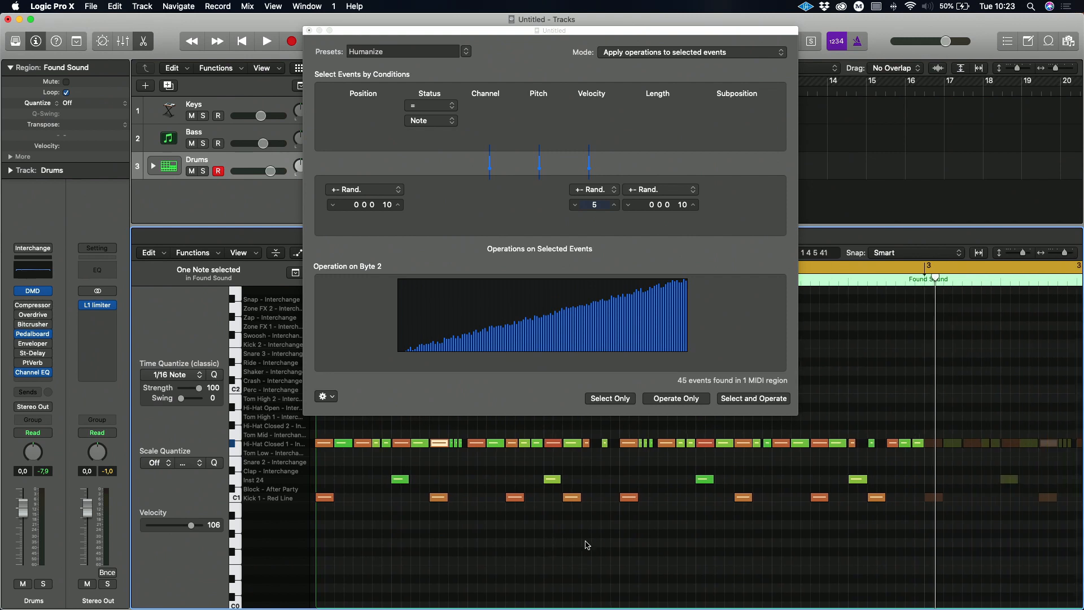
Close the MIDI Transform window and return the playhead to the start of the project
{"action": "left_click", "coordinate": [309, 31]}
{"action": "left_click", "coordinate": [377, 198]}
{"action": "key", "text": "Return"}
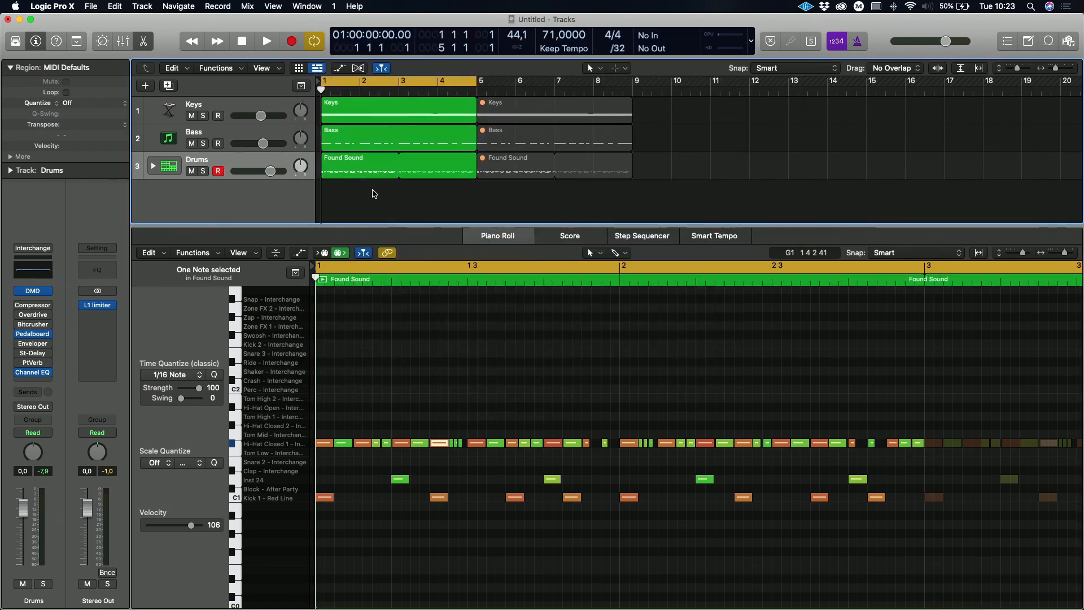
Unmute the orange Keys, Bass and Found Sound regions at bar 5 and move the green humanized set behind them to bar 9
{"action": "left_click_drag", "start_coordinate": [581, 210], "coordinate": [524, 112]}
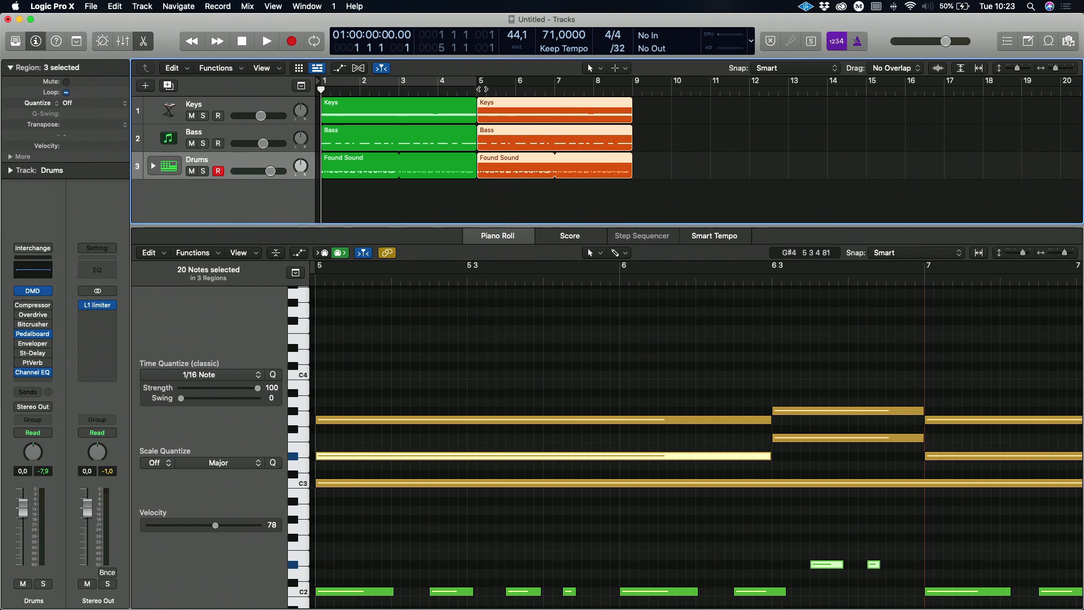
{"action": "left_click", "coordinate": [480, 89]}
{"action": "left_click_drag", "start_coordinate": [382, 195], "coordinate": [658, 109]}
{"action": "left_click", "coordinate": [503, 186]}
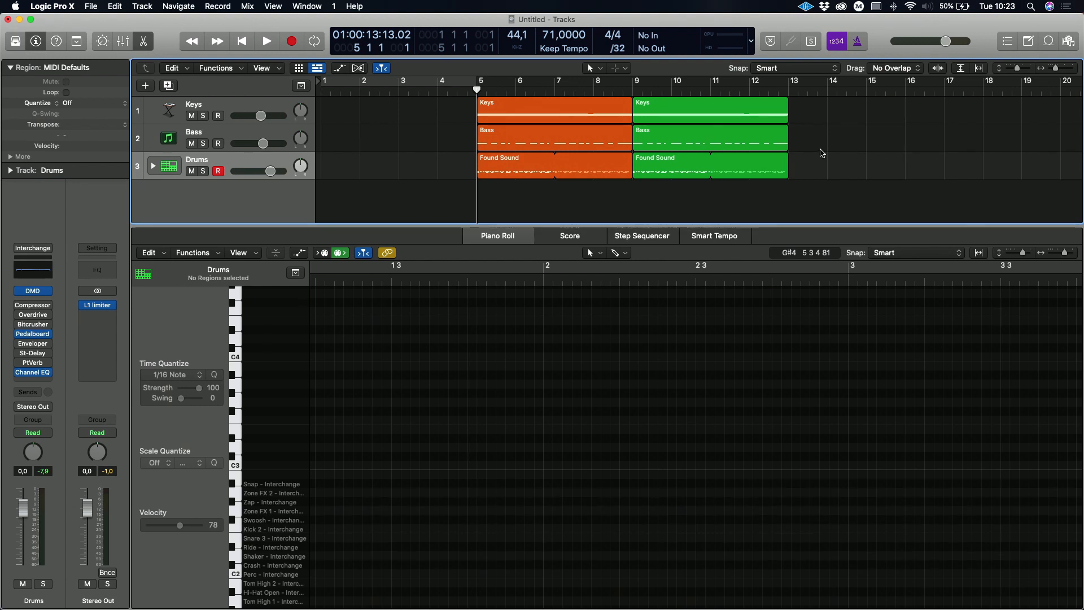
Play the arrangement from bar 5 through bar 12 to compare the original regions with the humanized ones
{"action": "left_click_drag", "start_coordinate": [690, 186], "coordinate": [699, 125]}
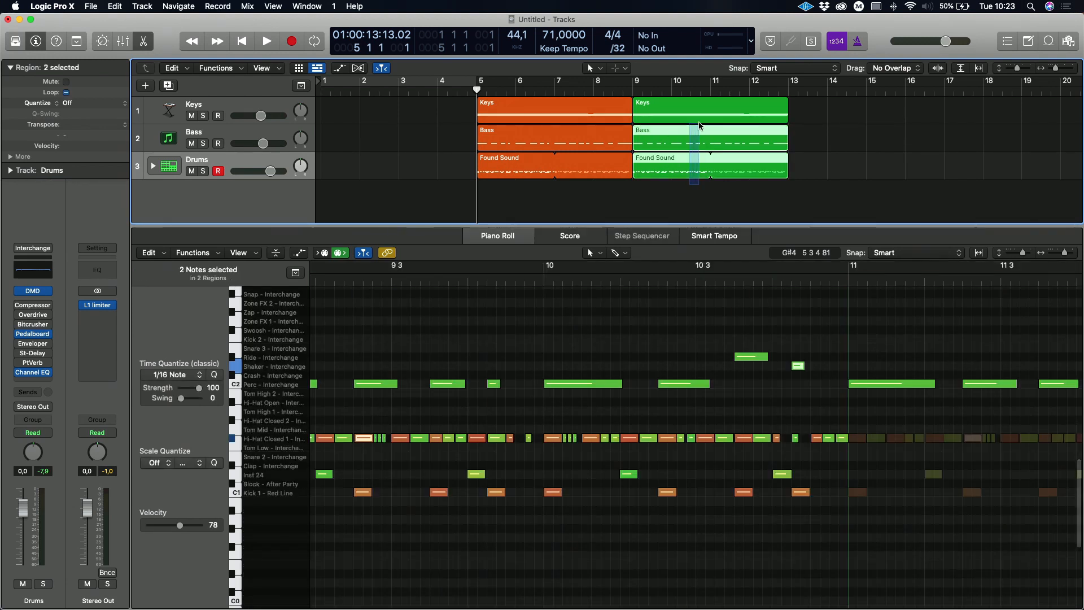
{"action": "left_click", "coordinate": [713, 205]}
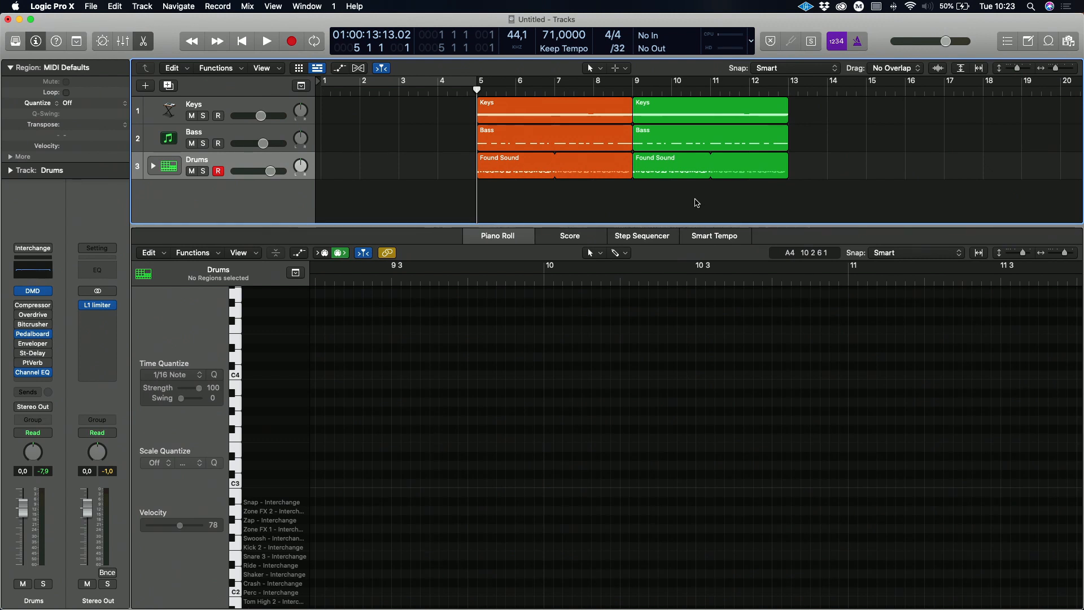
{"action": "key", "text": "space"}
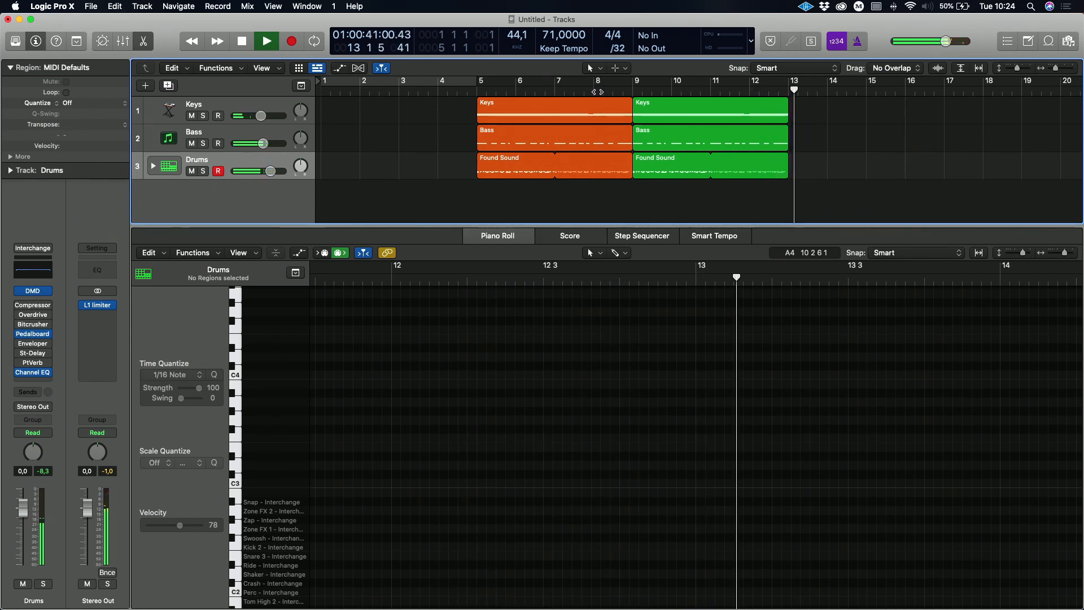
{"action": "key", "text": "space"}
Replay the changeover from the original to the humanized regions, starting from bar 7 and again from bar 8
{"action": "left_click", "coordinate": [598, 92]}
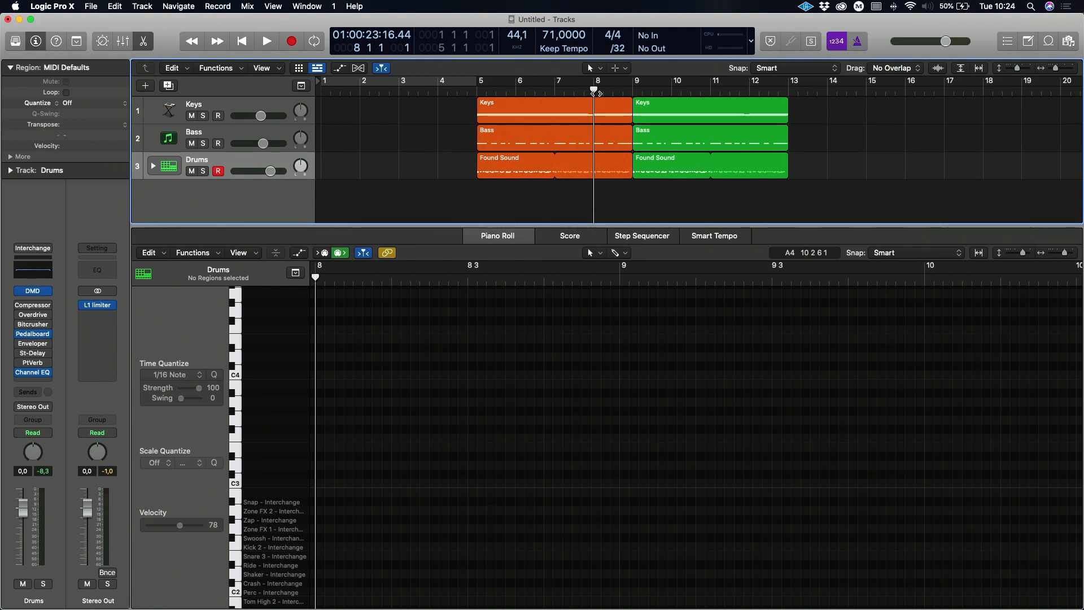
{"action": "key", "text": "comma"}
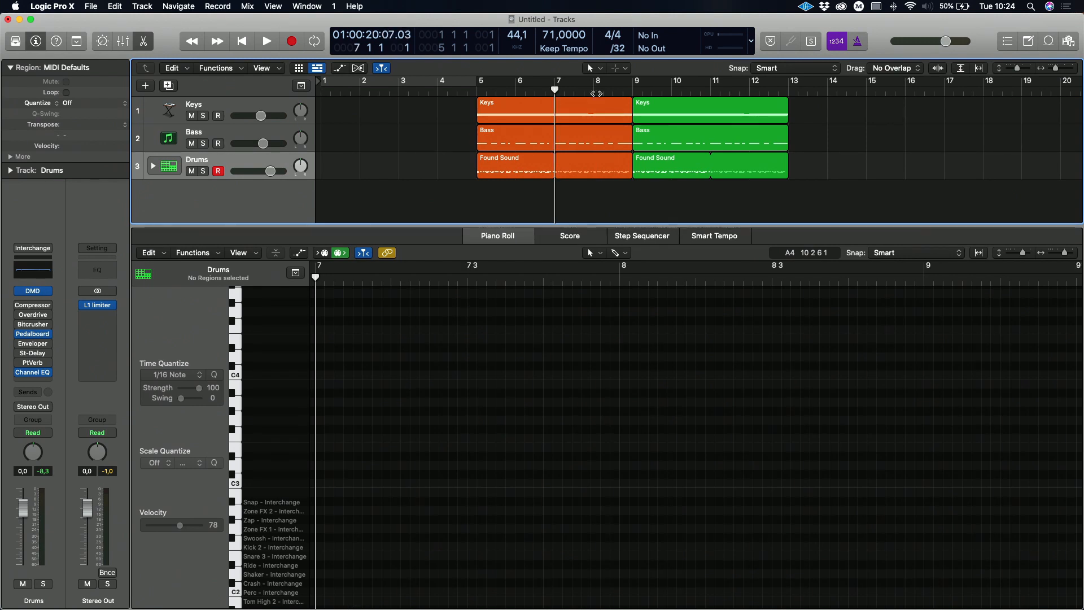
{"action": "key", "text": "space"}
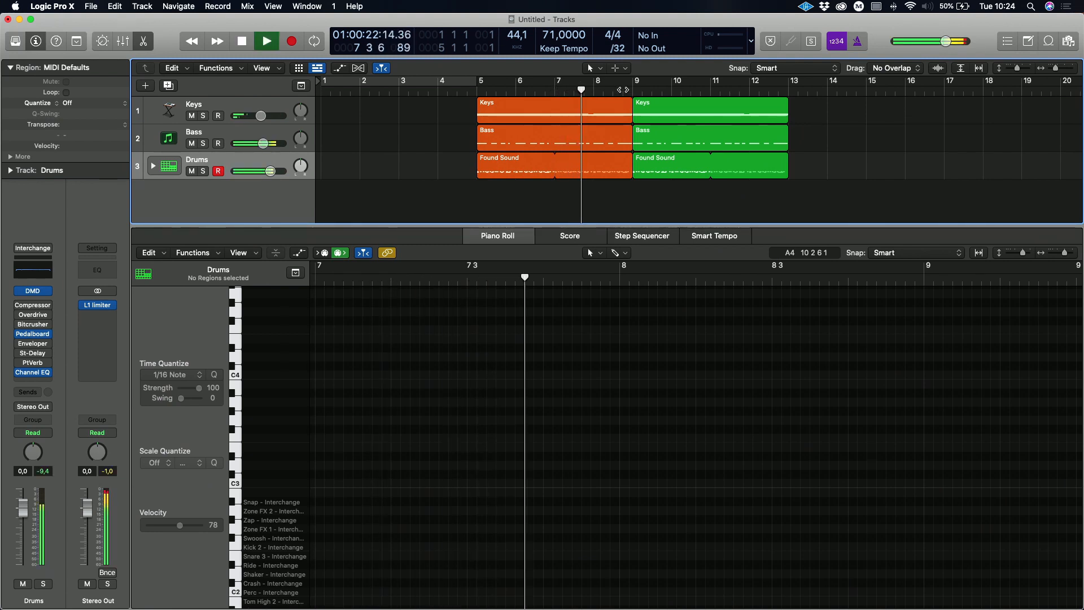
{"action": "key", "text": "space"}
{"action": "left_click", "coordinate": [631, 90]}
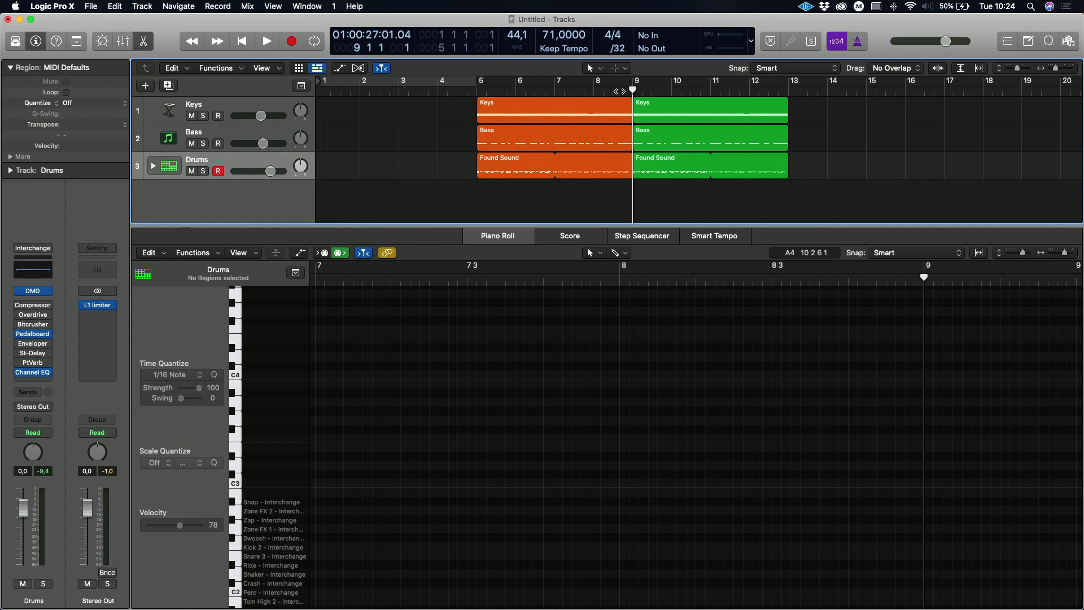
{"action": "left_click_drag", "start_coordinate": [619, 91], "coordinate": [607, 91]}
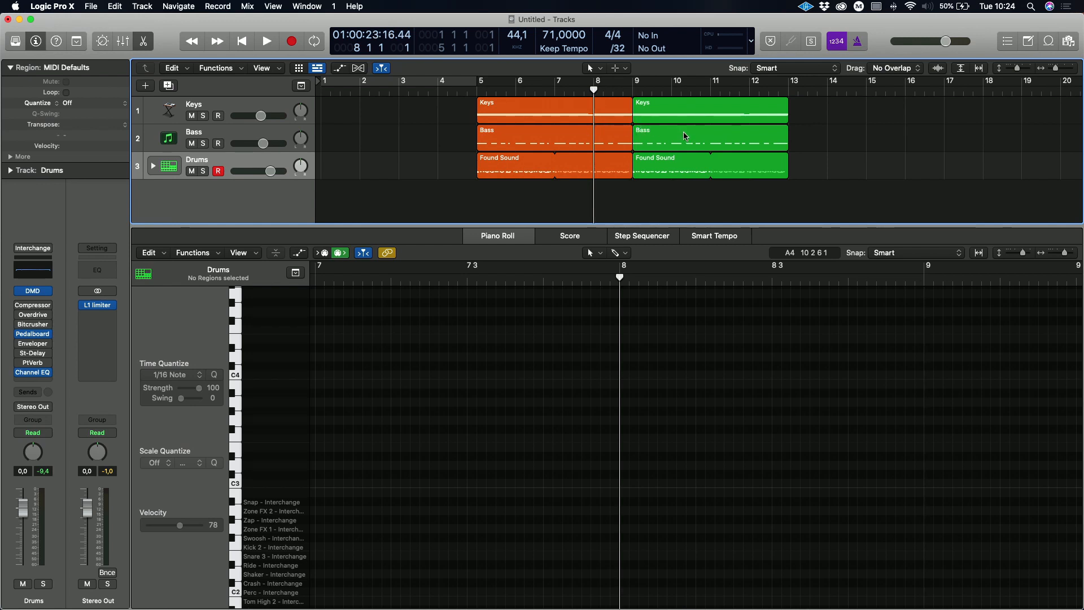
{"action": "key", "text": "space"}
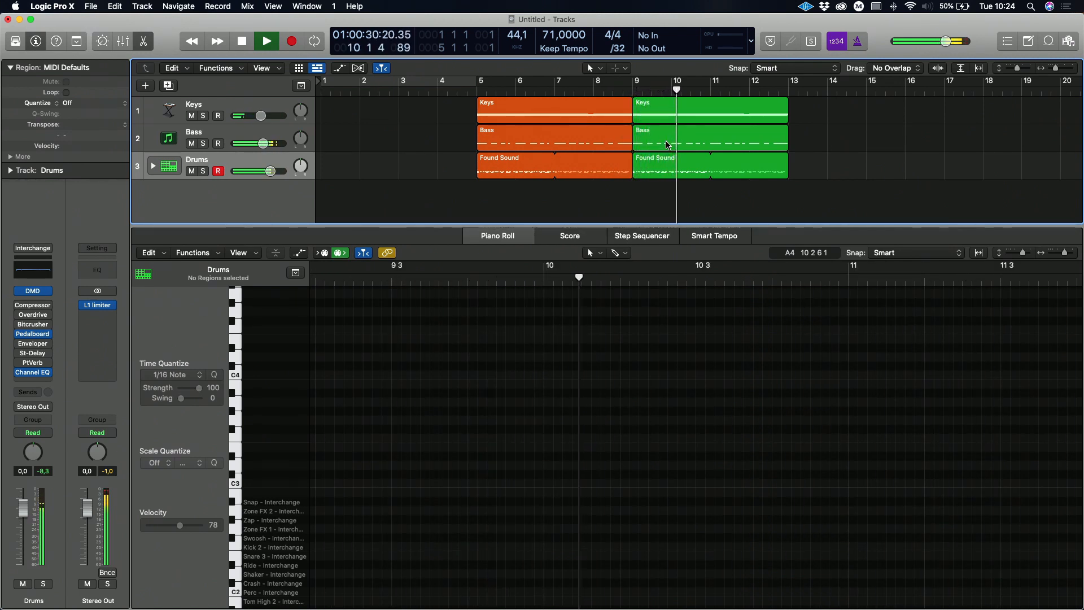
{"action": "key", "text": "space"}
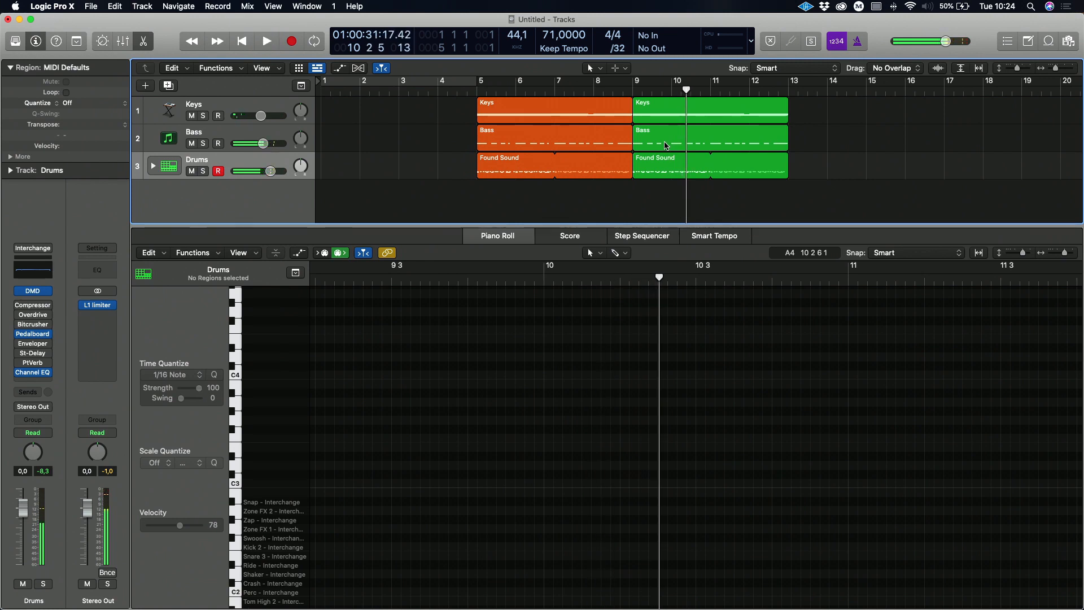